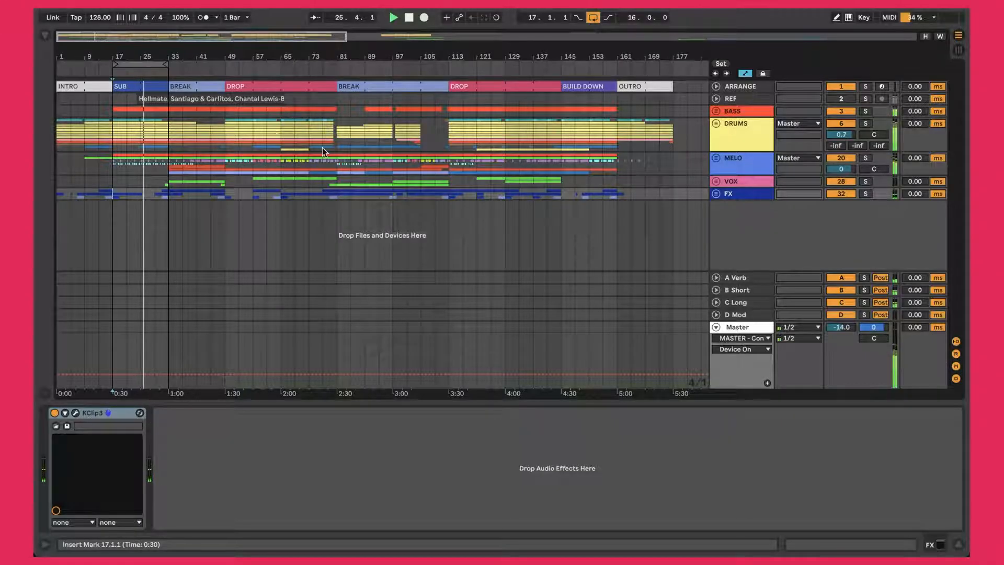
# Survey the track's whole arrangement timeline, from the INTRO section through to the OUTRO.
pyautogui.moveTo(86, 54); pyautogui.dragTo(87, 80)
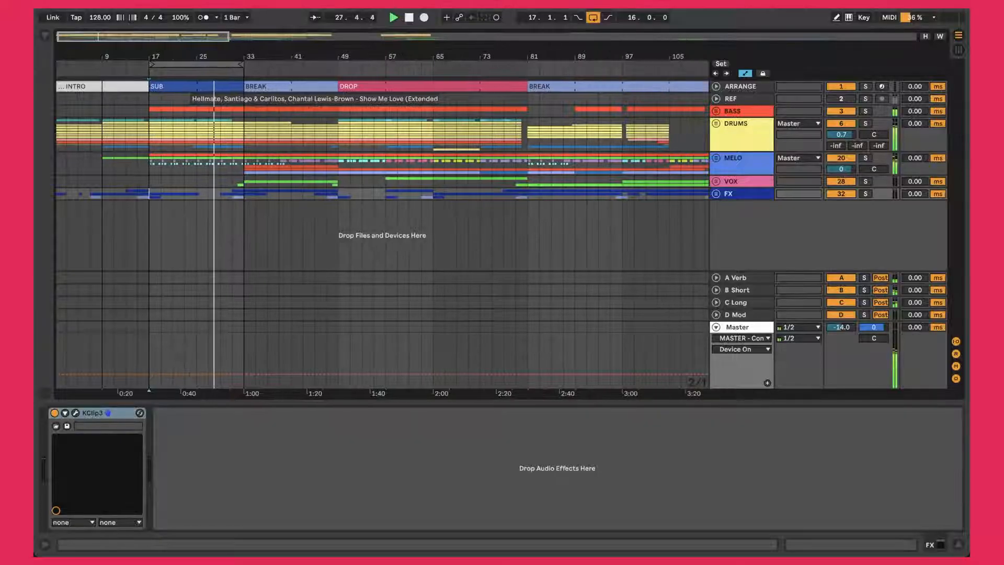
pyautogui.moveTo(87, 80); pyautogui.dragTo(87, 63)
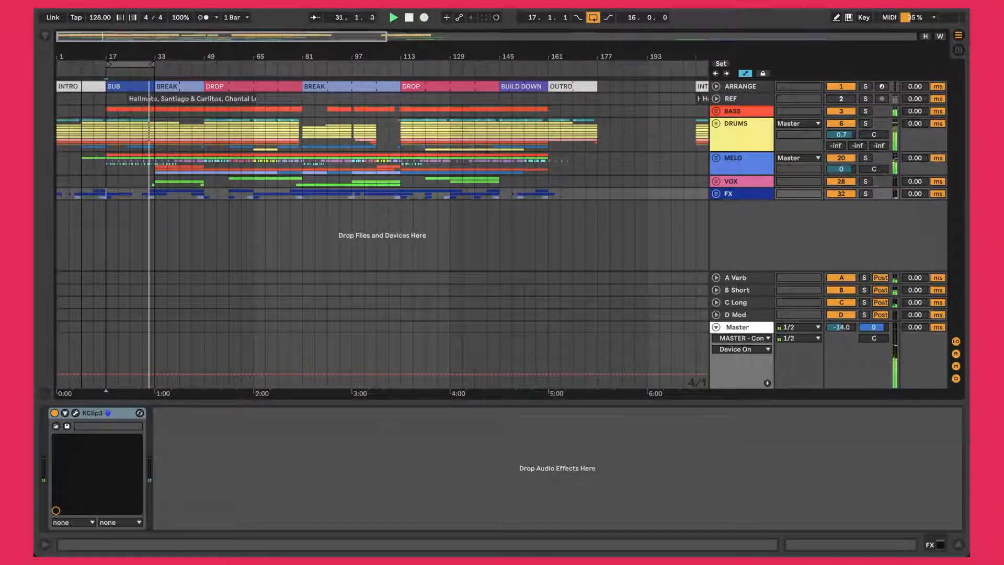
pyautogui.moveTo(87, 63); pyautogui.dragTo(86, 81)
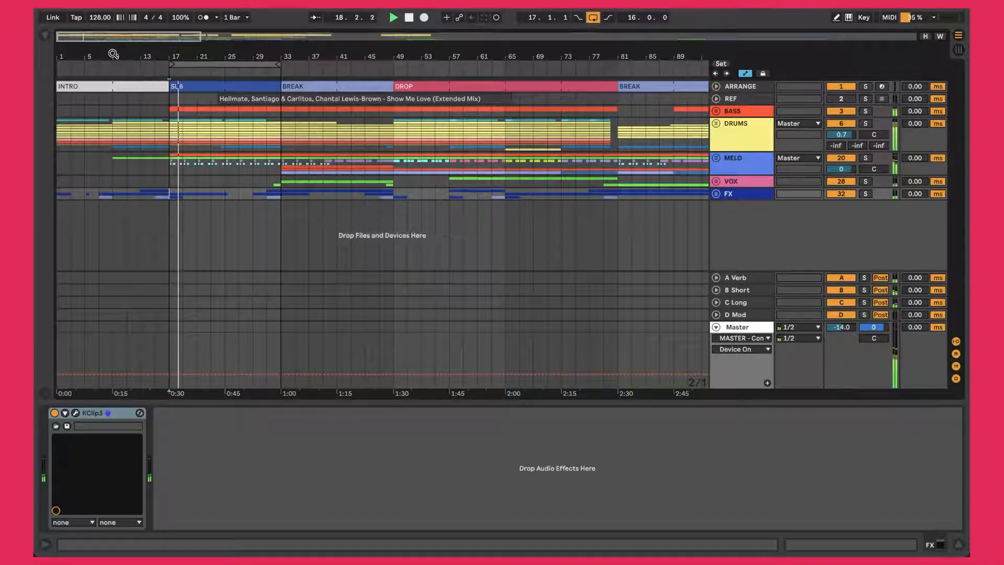
pyautogui.moveTo(114, 54); pyautogui.dragTo(113, 62)
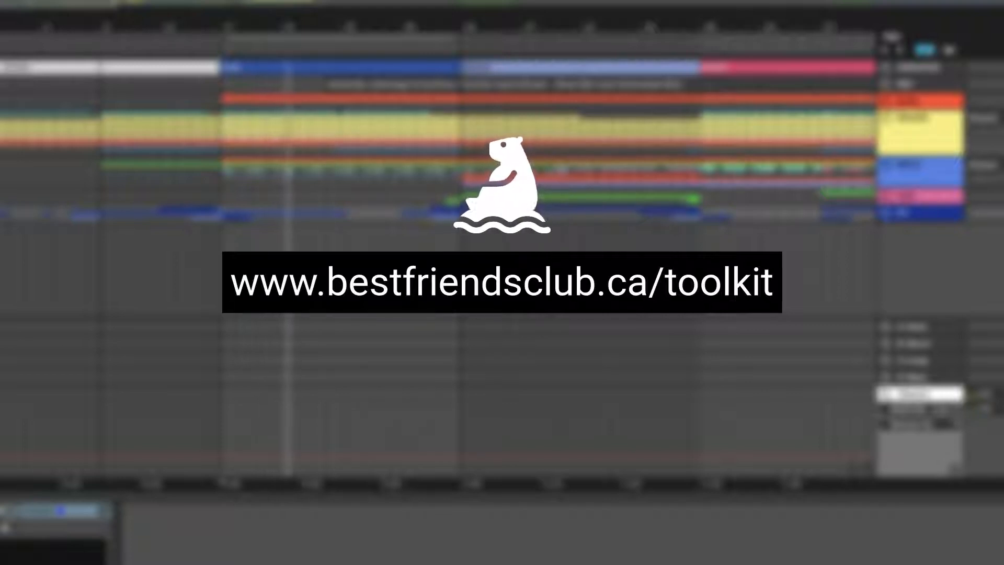
pyautogui.moveTo(20, 28); pyautogui.dragTo(21, 37)
pyautogui.moveTo(121, 28); pyautogui.dragTo(121, 34)
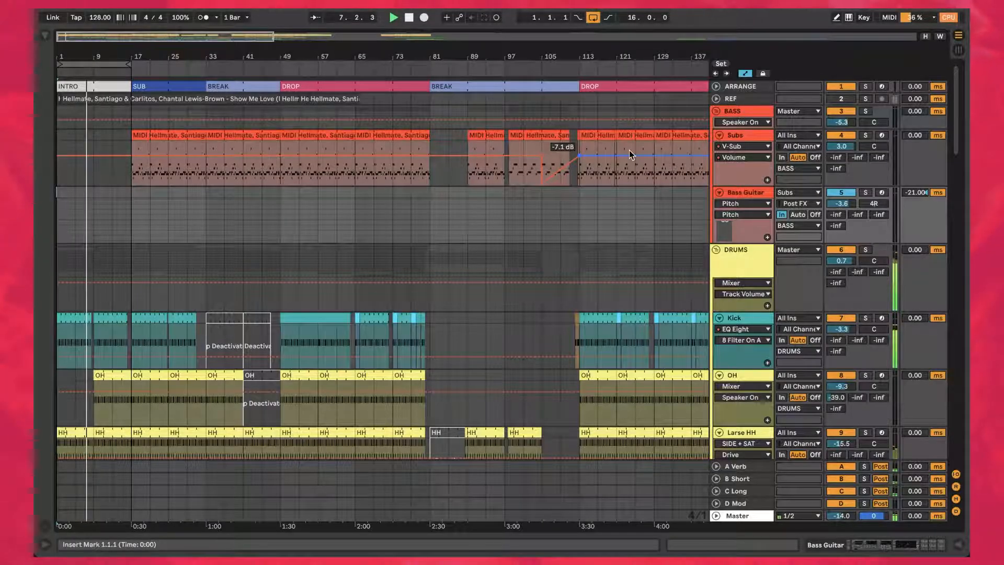
pyautogui.moveTo(274, 37); pyautogui.dragTo(580, 37)
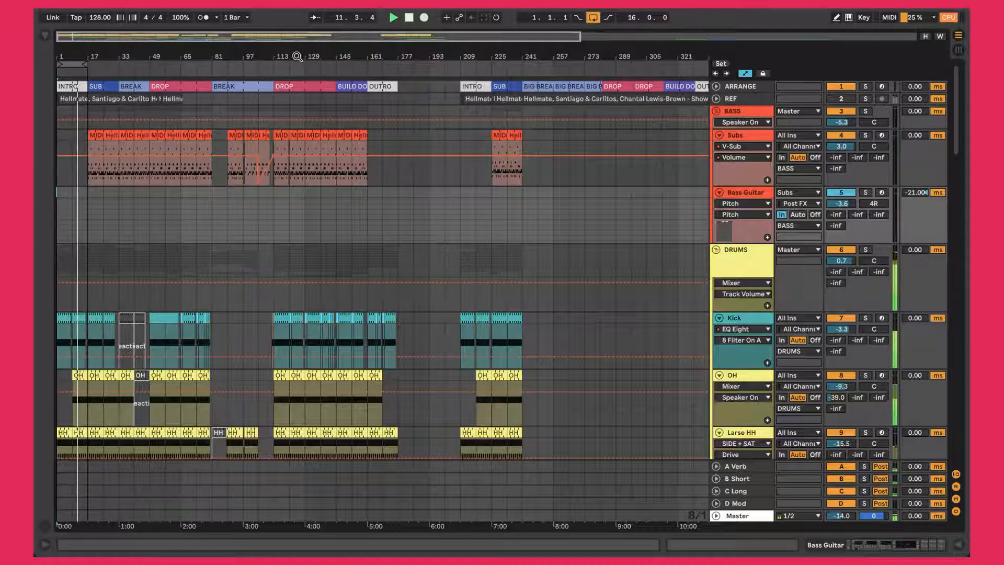
pyautogui.moveTo(296, 57); pyautogui.dragTo(296, 95)
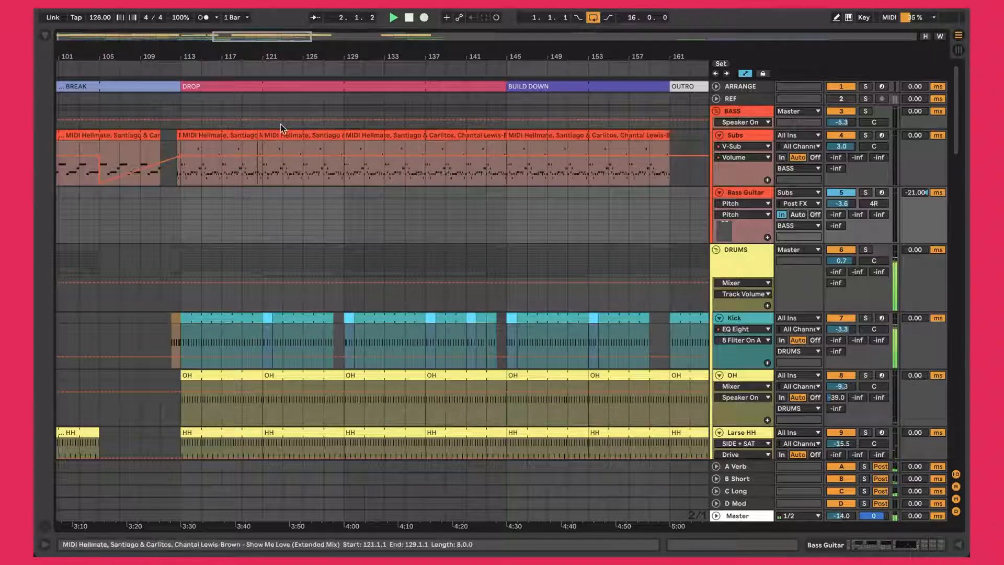
pyautogui.moveTo(268, 58); pyautogui.dragTo(225, 53)
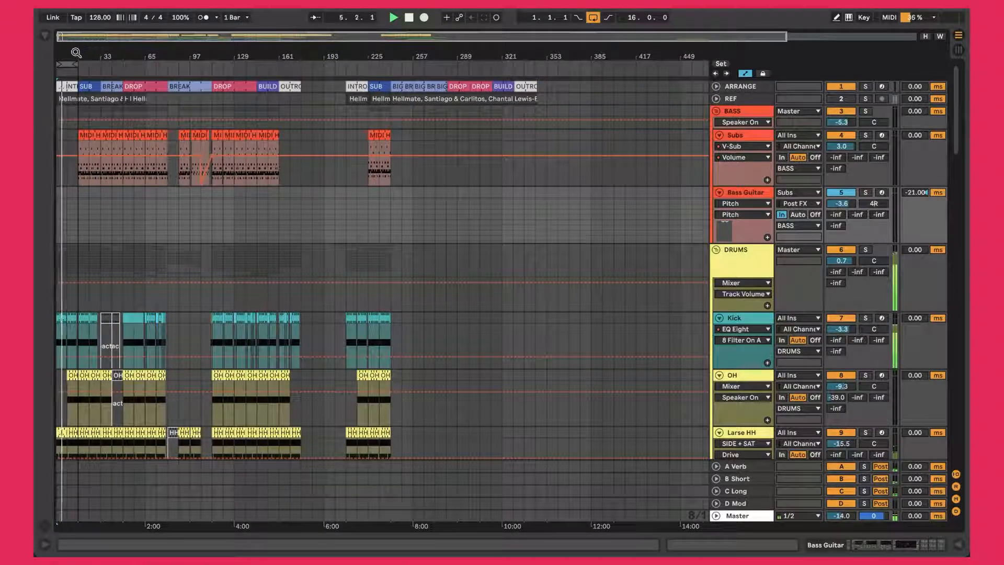
pyautogui.moveTo(76, 53)
pyautogui.mouseDown()
pyautogui.moveTo(78, 86)
pyautogui.moveTo(79, 53)
pyautogui.mouseUp()
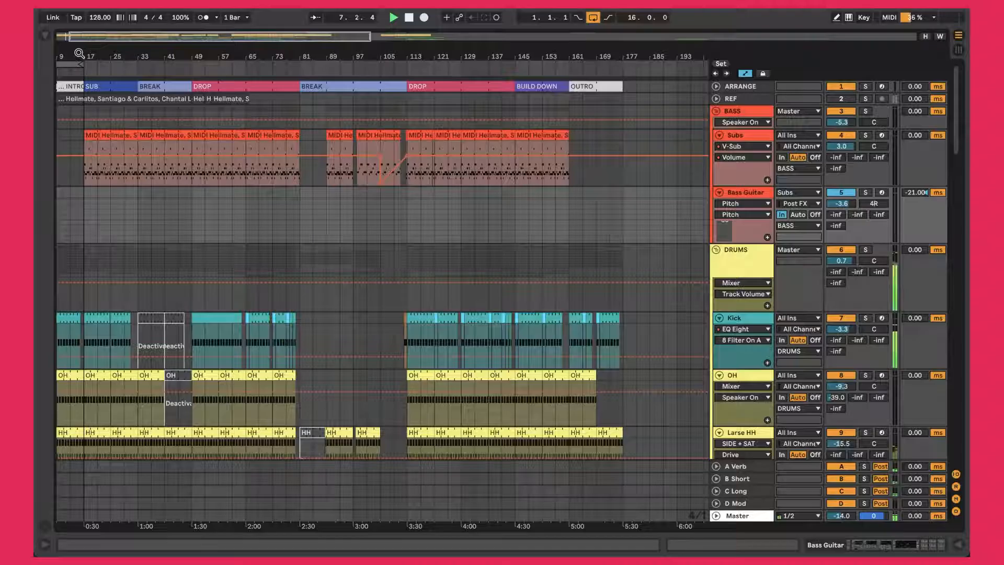
pyautogui.moveTo(79, 54); pyautogui.dragTo(116, 53)
# Unfold the ARRANGE track and select its section clips one after another, from INTRO to BUILD DOWN.
pyautogui.click(717, 87)
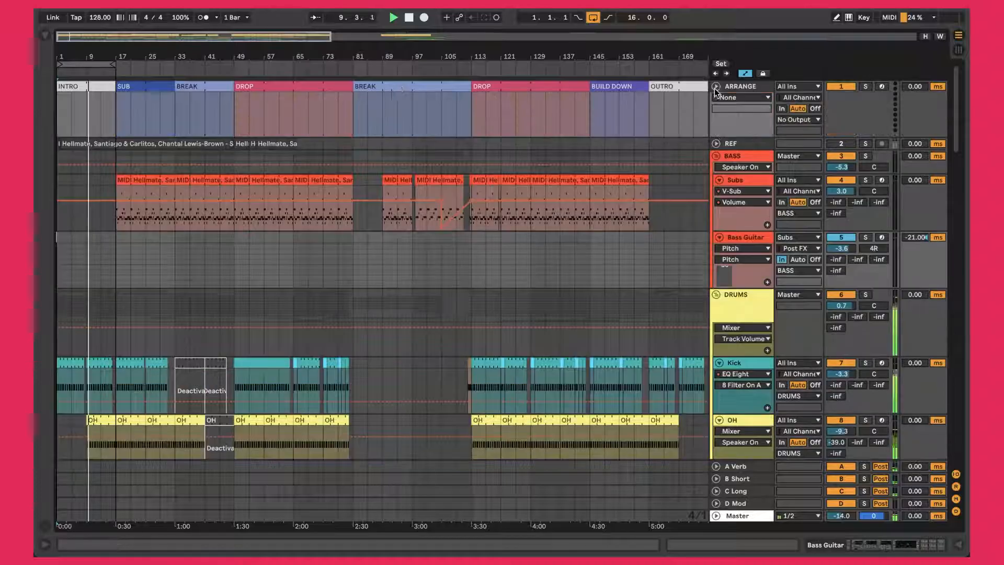
pyautogui.click(82, 82)
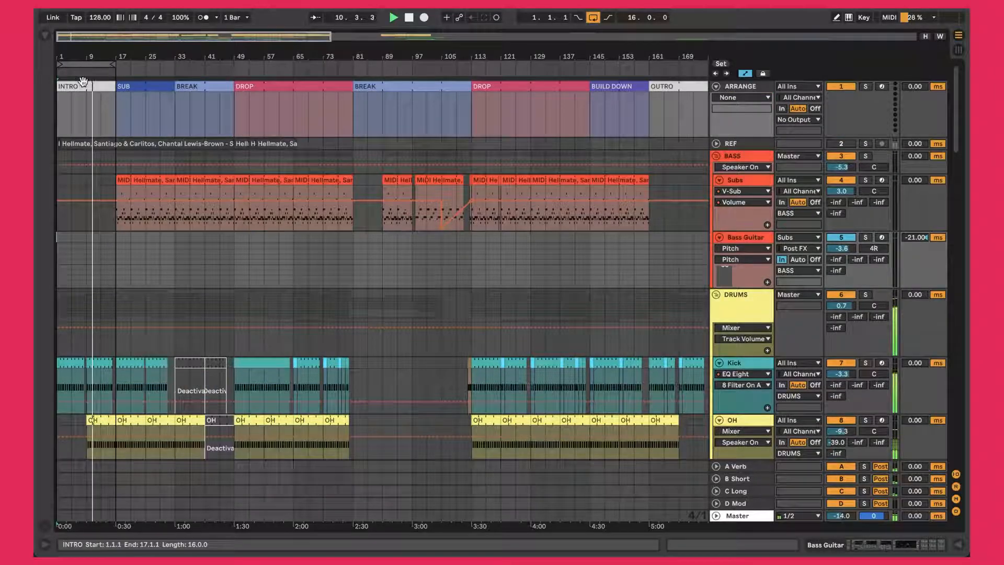
pyautogui.click(82, 84)
pyautogui.click(152, 87)
pyautogui.click(205, 87)
pyautogui.click(382, 87)
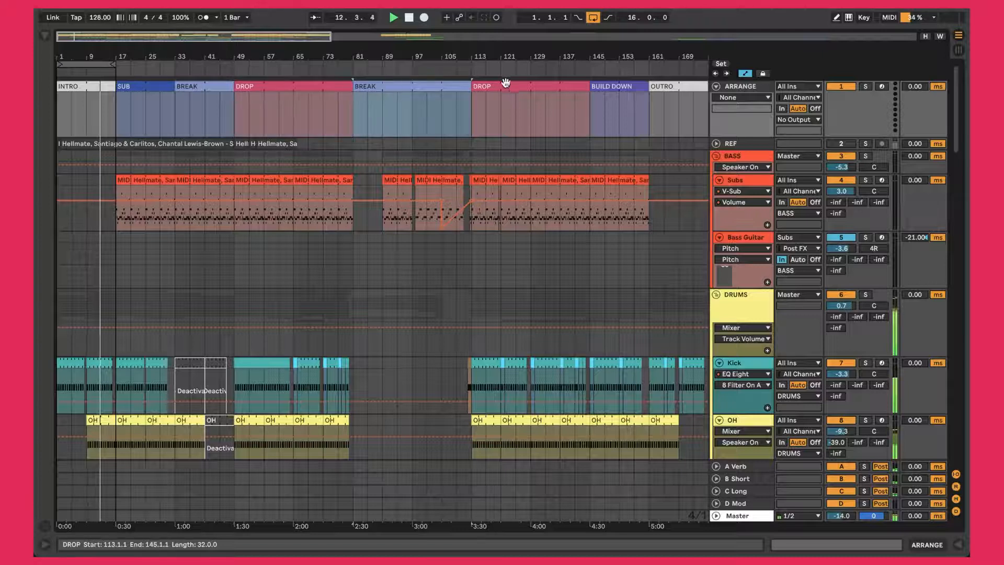
pyautogui.click(523, 86)
pyautogui.click(604, 89)
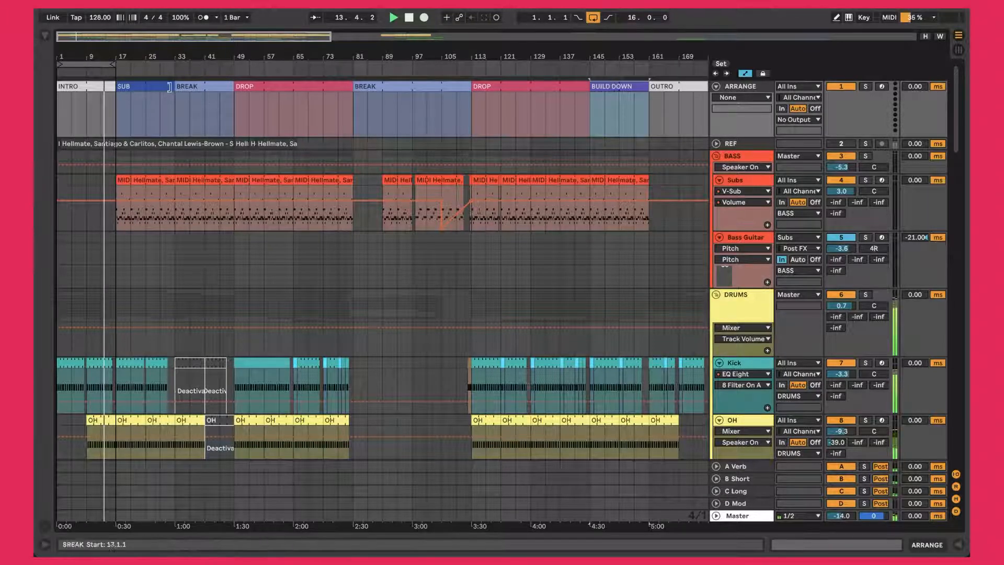
# Go through the section clips again from INTRO, ending with the second DROP at bars 113 to 145 selected.
pyautogui.click(96, 87)
pyautogui.click(141, 87)
pyautogui.click(197, 88)
pyautogui.click(274, 84)
pyautogui.click(414, 86)
pyautogui.click(517, 84)
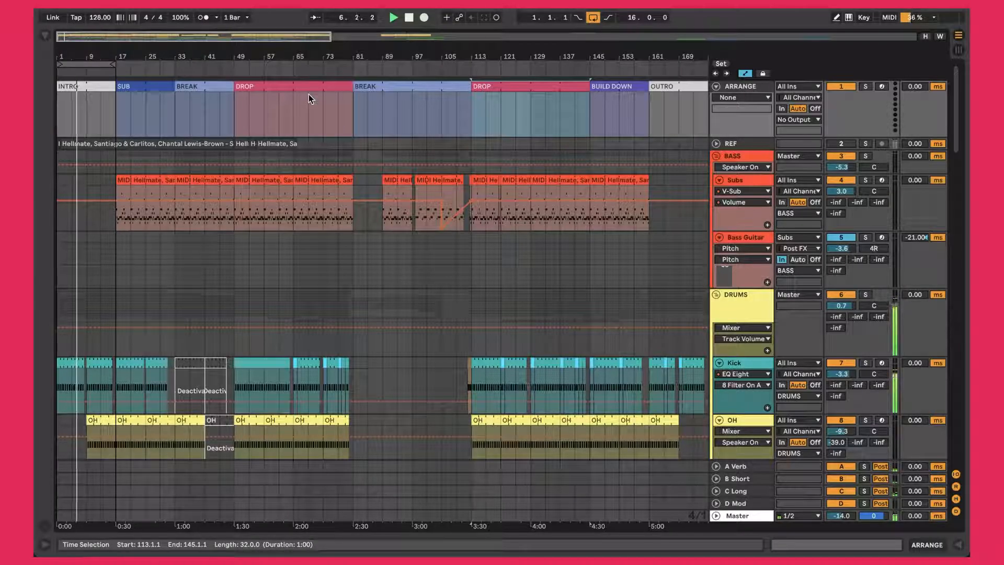
# Inspect the separate reference arrangement starting at bar 209, unfolding the REF track to view its waveform and folding it again.
pyautogui.moveTo(284, 57); pyautogui.dragTo(284, 43)
pyautogui.moveTo(227, 56); pyautogui.dragTo(147, 56)
pyautogui.moveTo(456, 56); pyautogui.dragTo(353, 49)
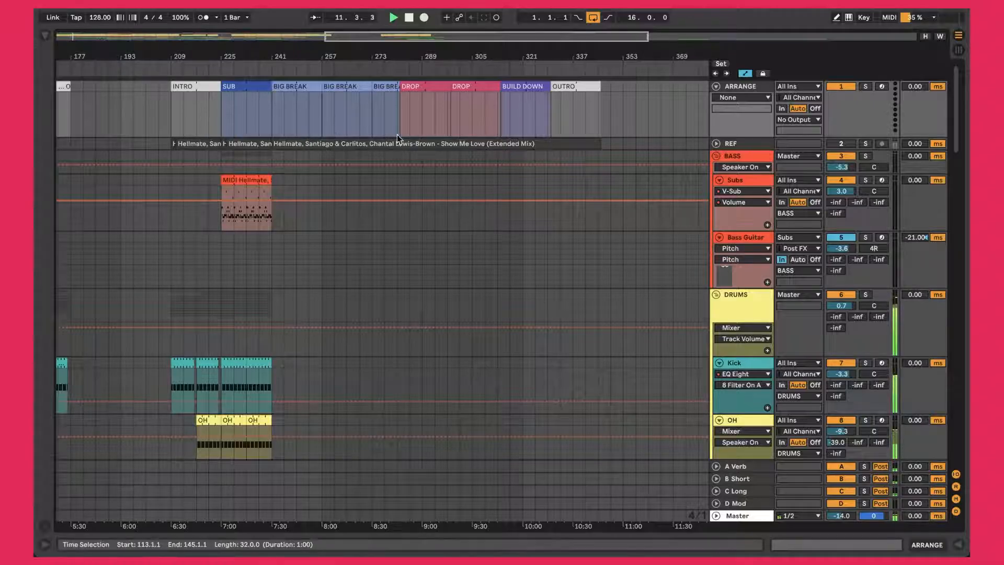
pyautogui.click(716, 144)
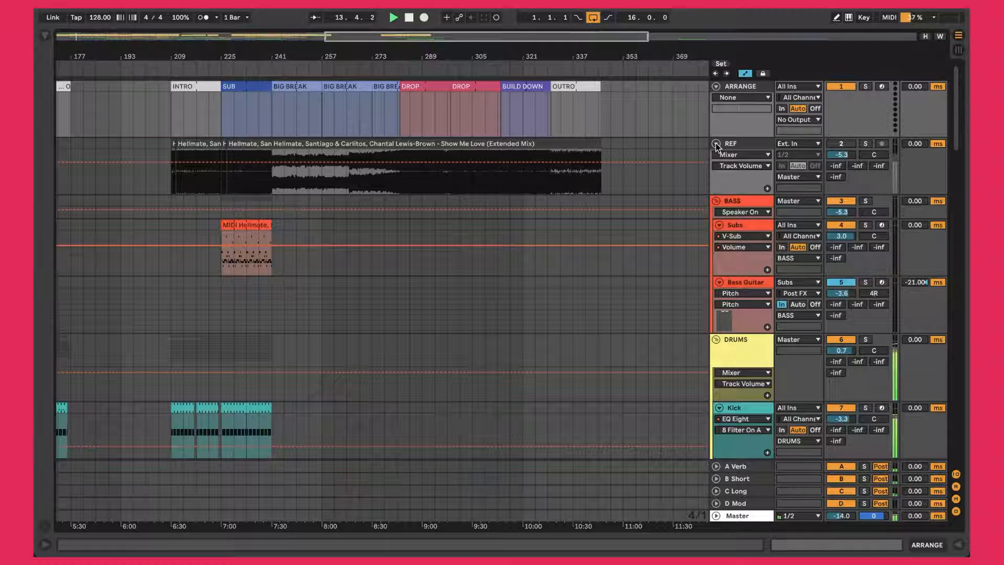
pyautogui.click(715, 143)
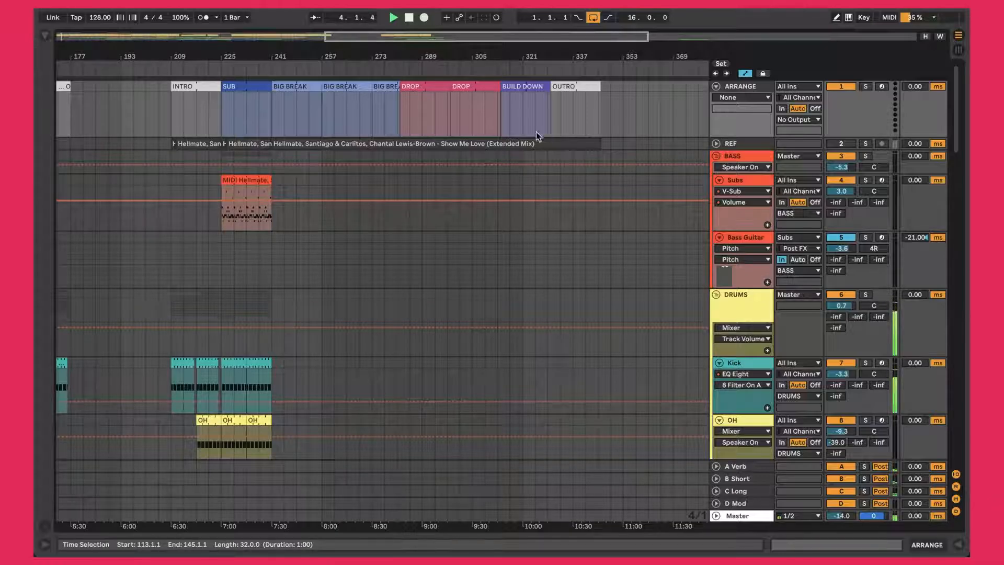
# Return to the main arrangement at bar 1 and select the INTRO section, bars 1 to 17.
pyautogui.hscroll(-10, 359, 146)
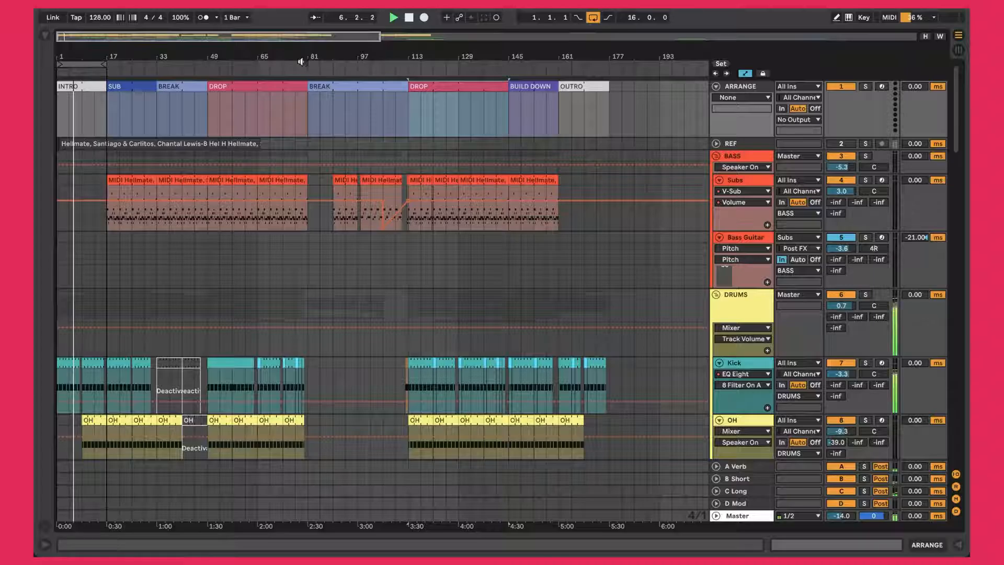
pyautogui.moveTo(410, 55); pyautogui.dragTo(239, 54)
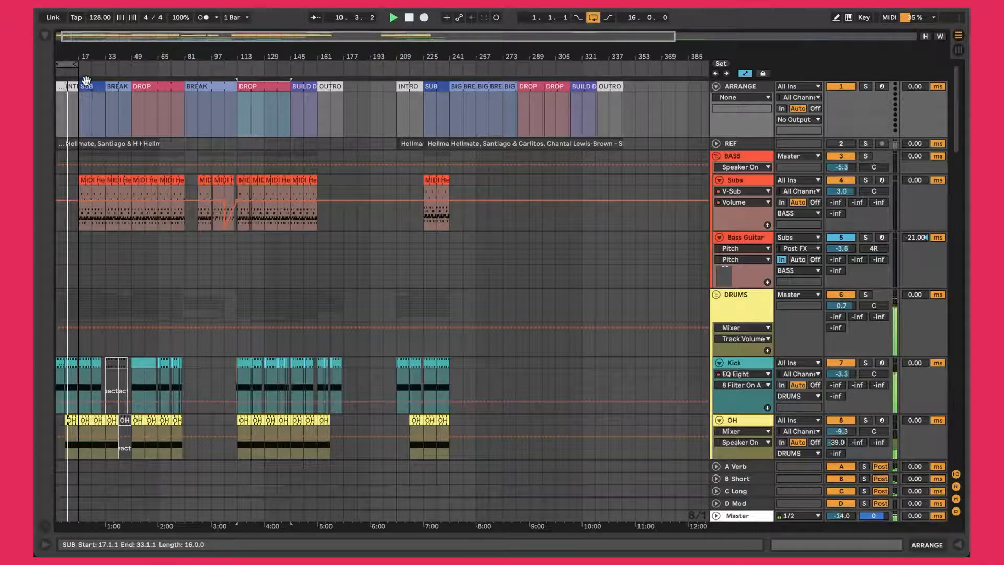
pyautogui.moveTo(70, 59); pyautogui.dragTo(93, 111)
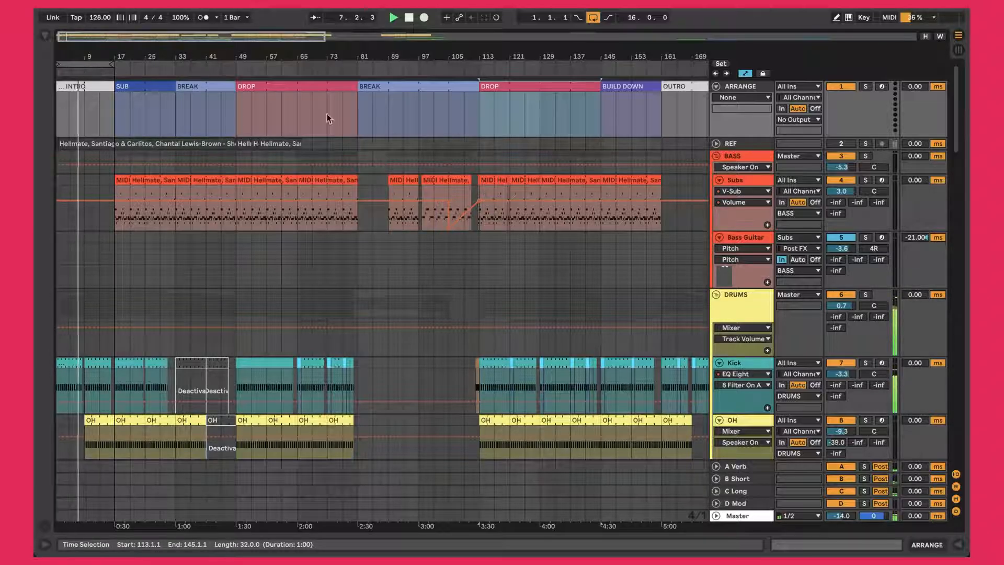
pyautogui.click(153, 88)
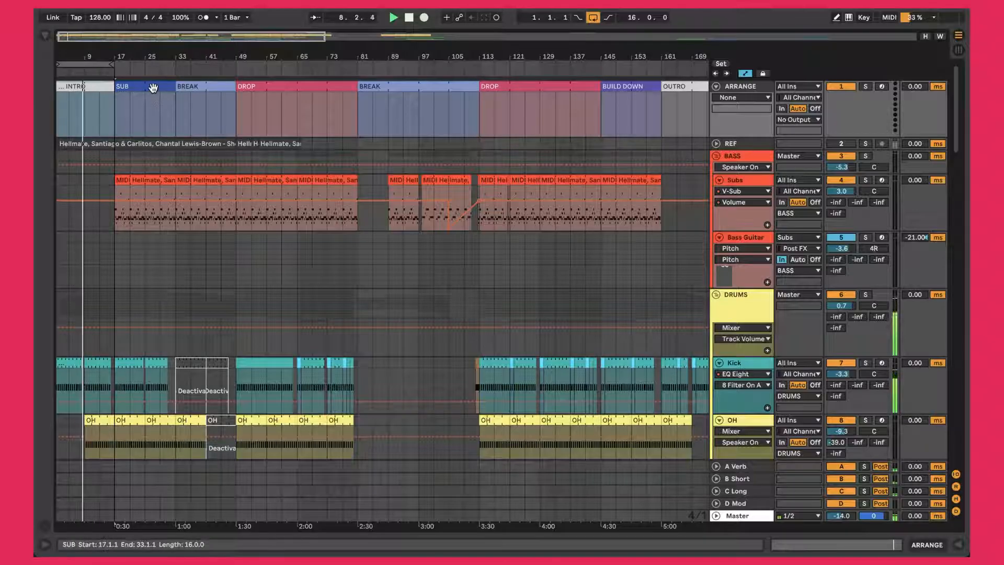
pyautogui.click(196, 89)
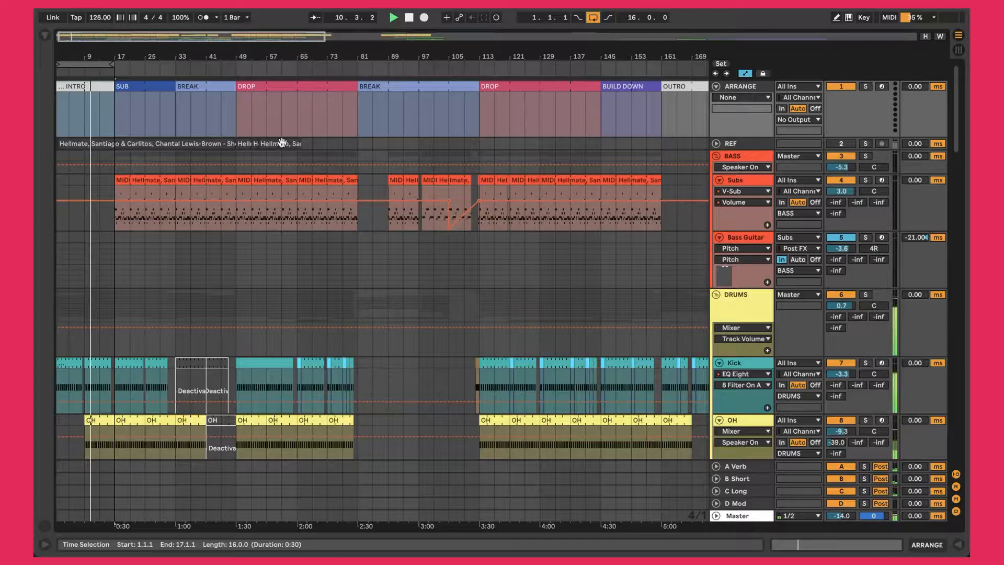
# Examine which clips play during the INTRO across all tracks, from the OH hi-hats down to the FX and Cymbals.
pyautogui.scroll(-15, 283, 143)
pyautogui.scroll(10, 277, 172)
pyautogui.scroll(2, 277, 173)
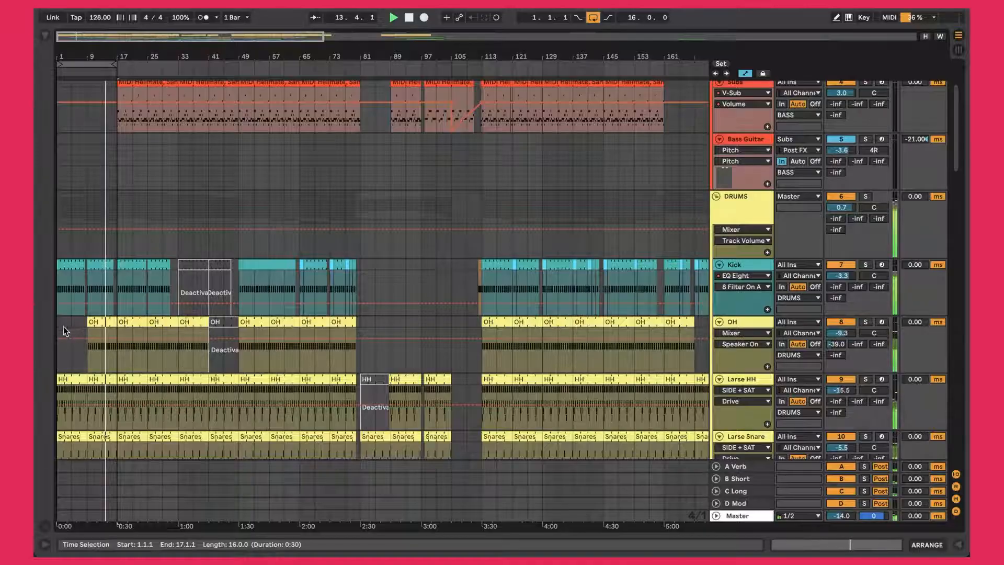
pyautogui.click(96, 321)
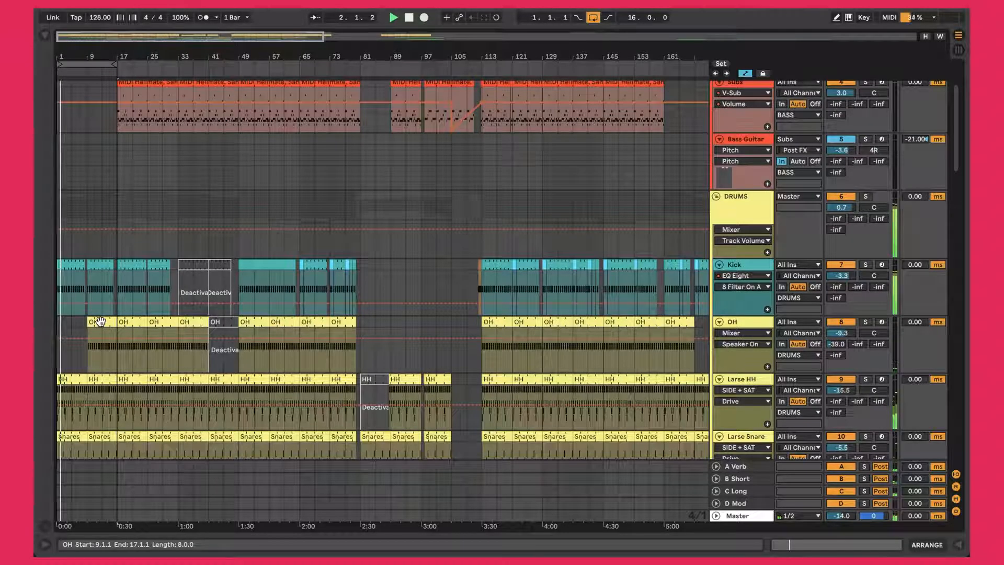
pyautogui.scroll(-20, 100, 322)
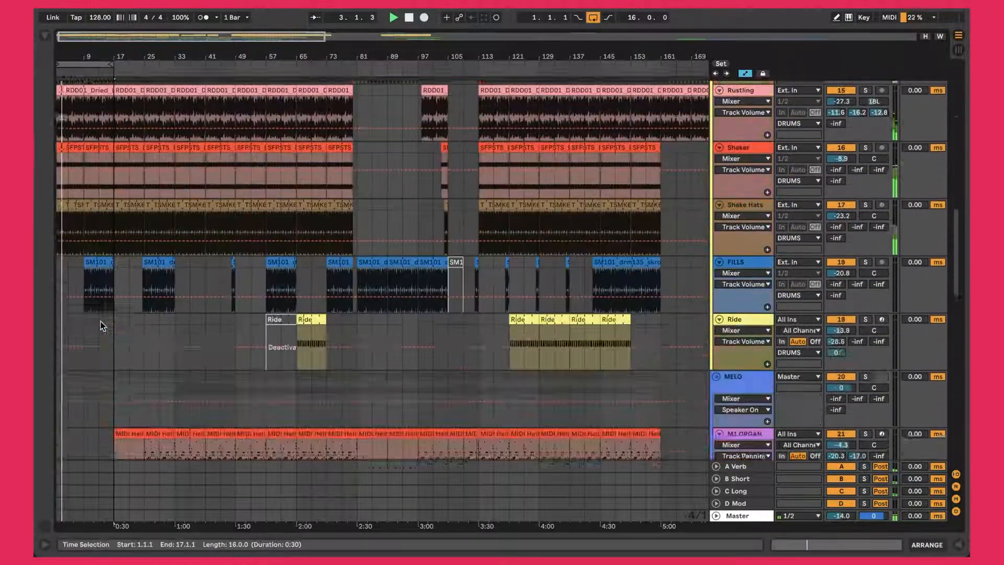
pyautogui.scroll(-15, 101, 322)
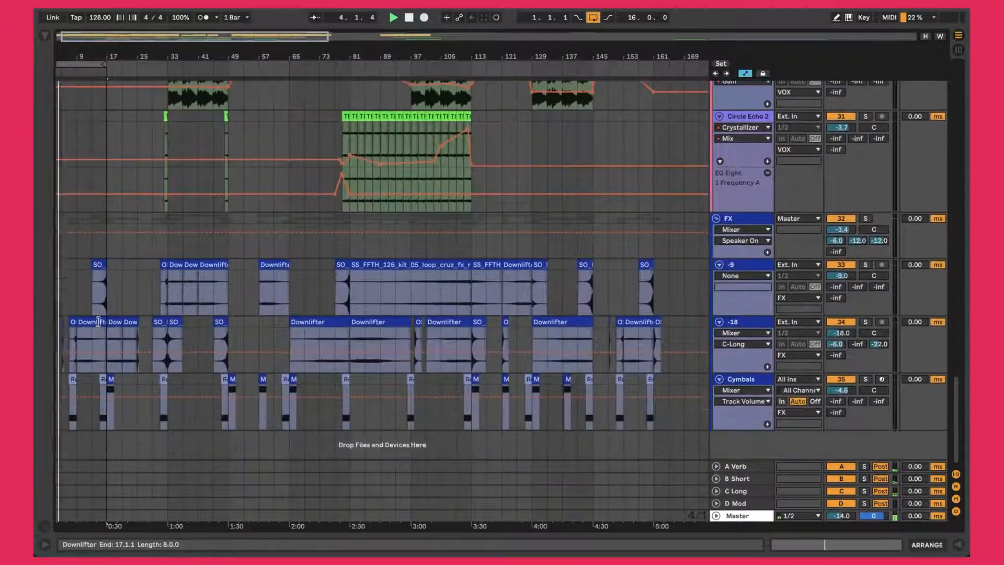
pyautogui.moveTo(64, 56); pyautogui.dragTo(99, 56)
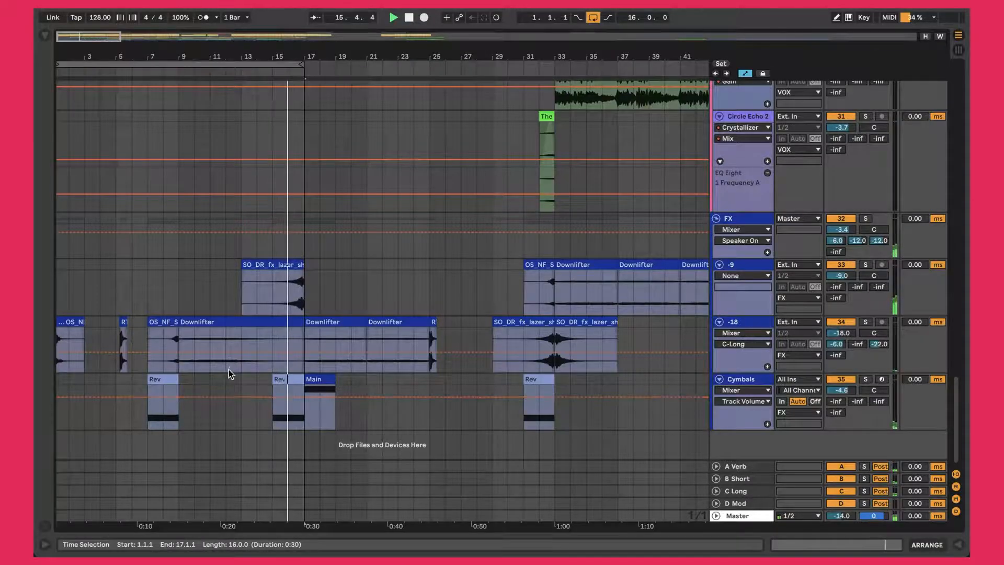
# Turn off arrangement looping and select the INTRO section clip on the ARRANGE track.
pyautogui.scroll(10, 229, 369)
pyautogui.scroll(6, 228, 369)
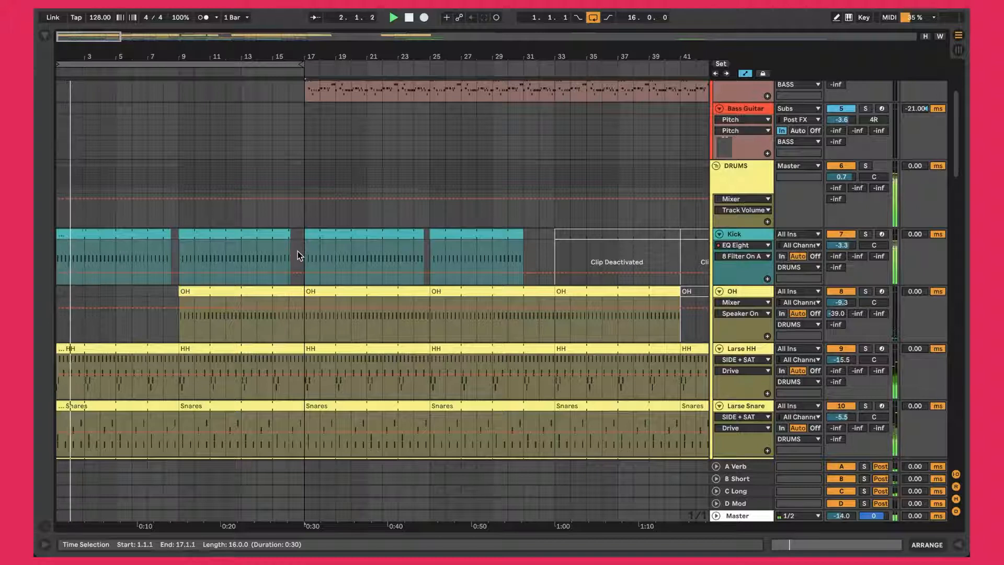
pyautogui.scroll(5, 297, 251)
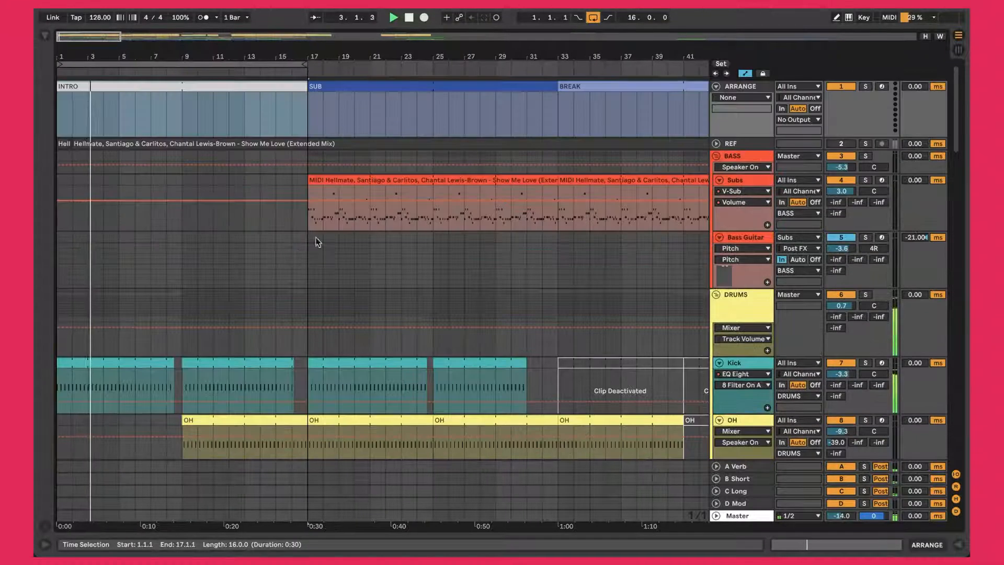
pyautogui.click(593, 17)
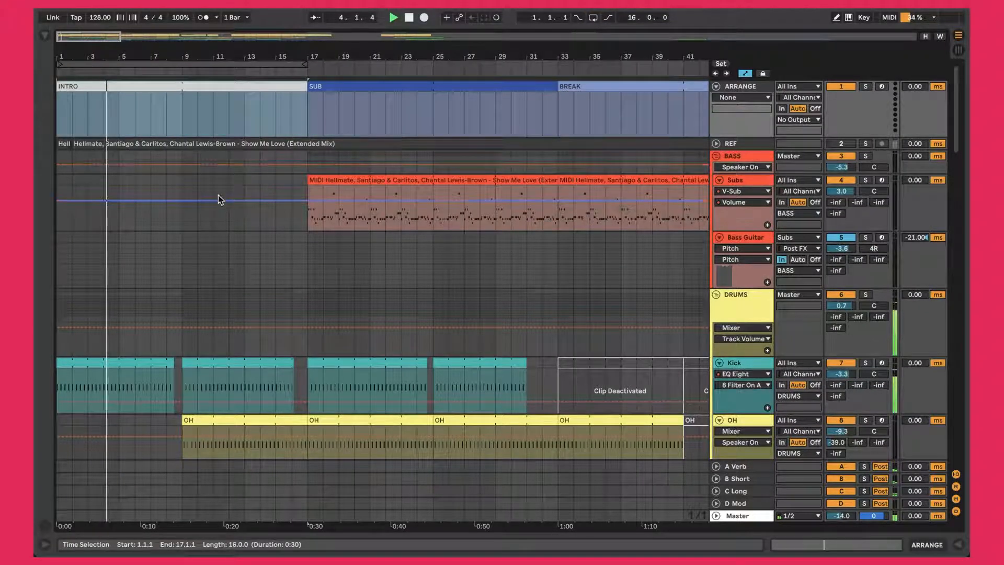
pyautogui.click(252, 86)
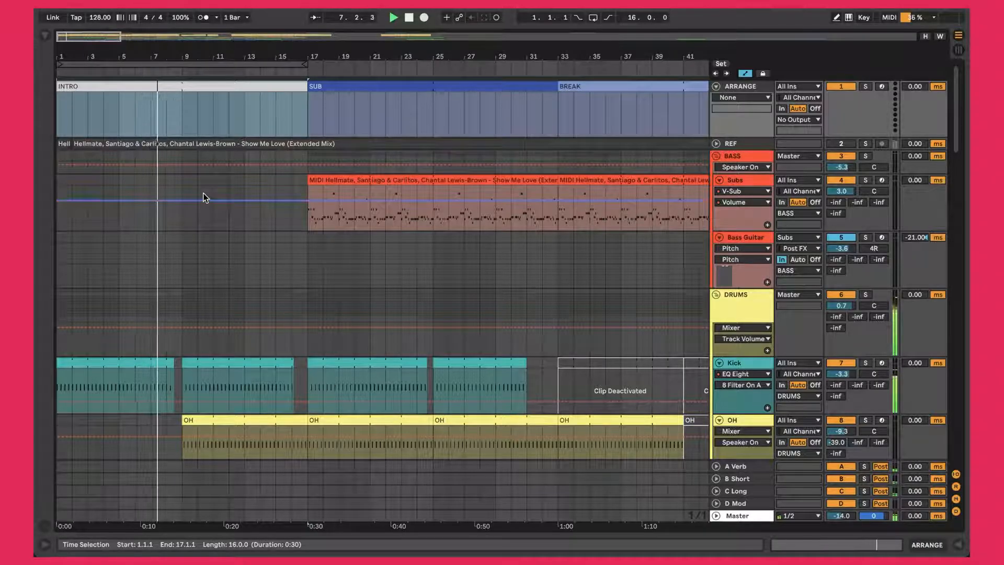
# Follow the INTRO's playback track by track, from the Kick through the percussion and Circle Echo to the FX tracks.
pyautogui.scroll(-6, 204, 197)
pyautogui.click(761, 208)
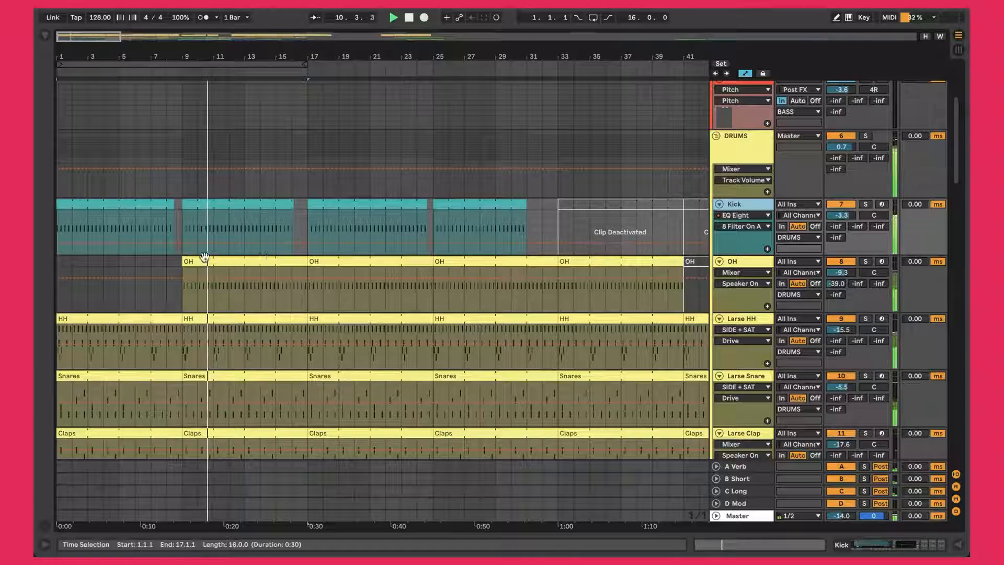
pyautogui.scroll(-15, 234, 287)
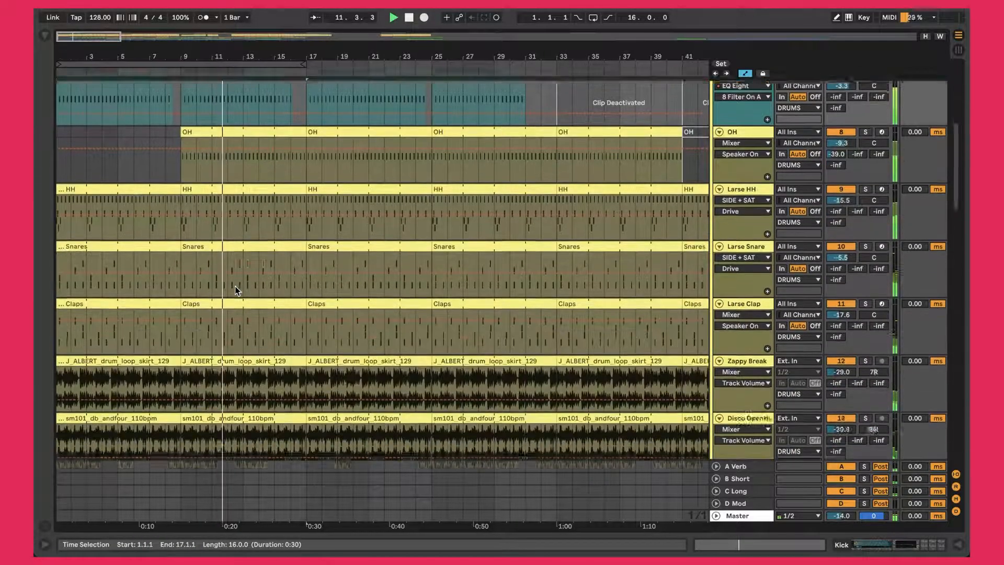
pyautogui.scroll(-10, 234, 286)
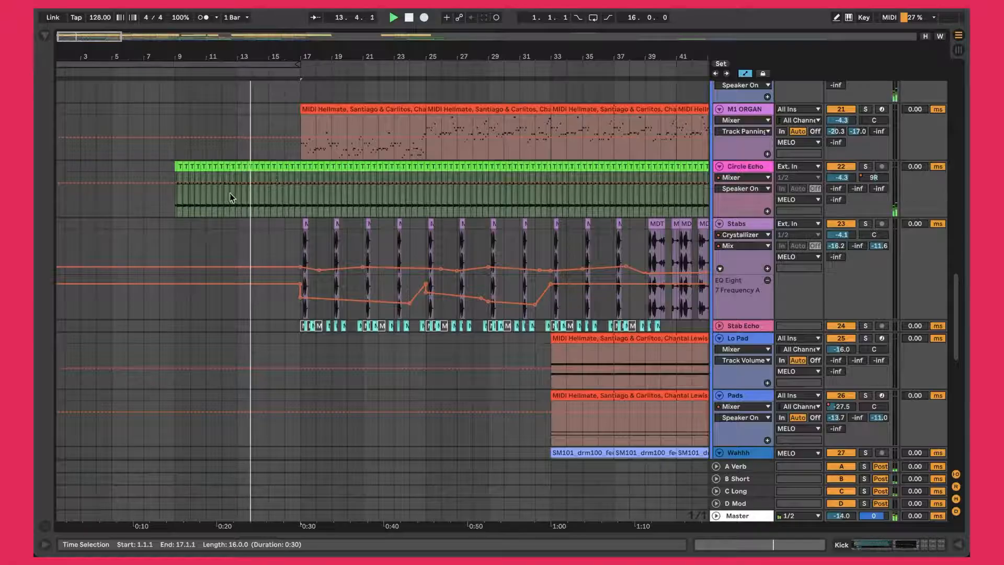
pyautogui.scroll(-5, 253, 195)
pyautogui.scroll(-10, 253, 196)
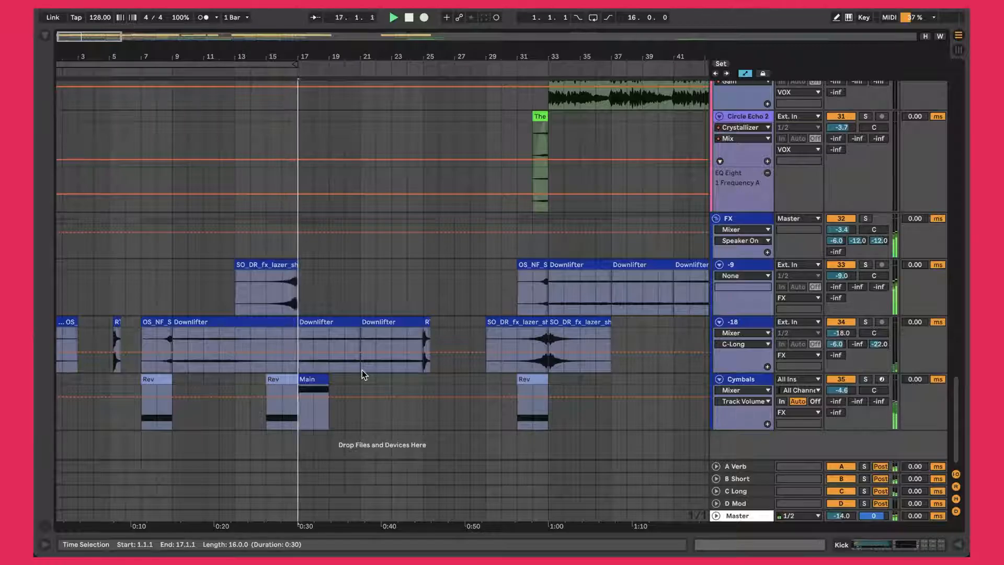
# Follow the SUB section's playback from bar 17, from the Subs bass through the drums to the M1 ORGAN and Stabs.
pyautogui.scroll(15, 413, 307)
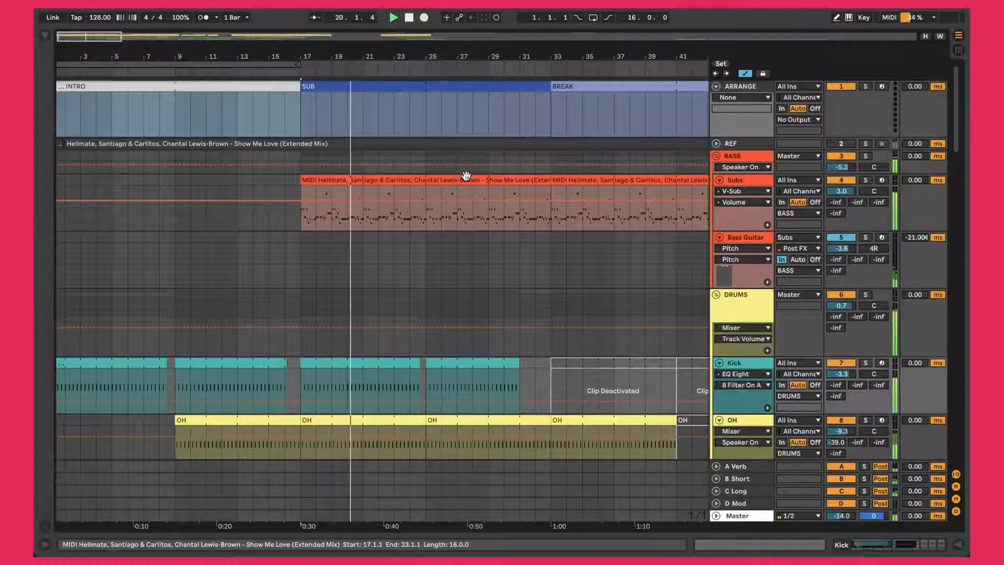
pyautogui.scroll(-5, 468, 177)
pyautogui.scroll(-2, 469, 179)
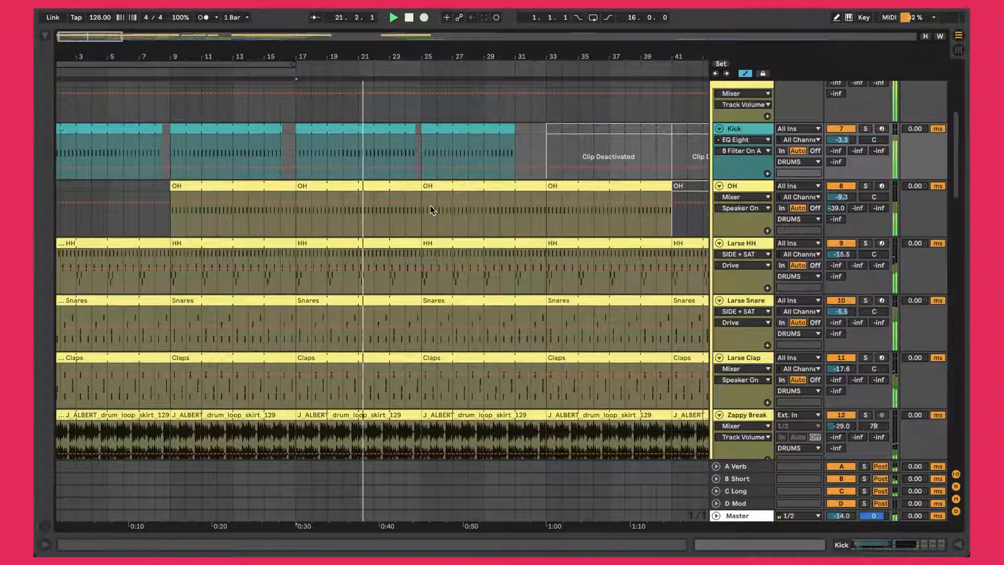
pyautogui.scroll(-20, 432, 210)
pyautogui.scroll(-3, 432, 210)
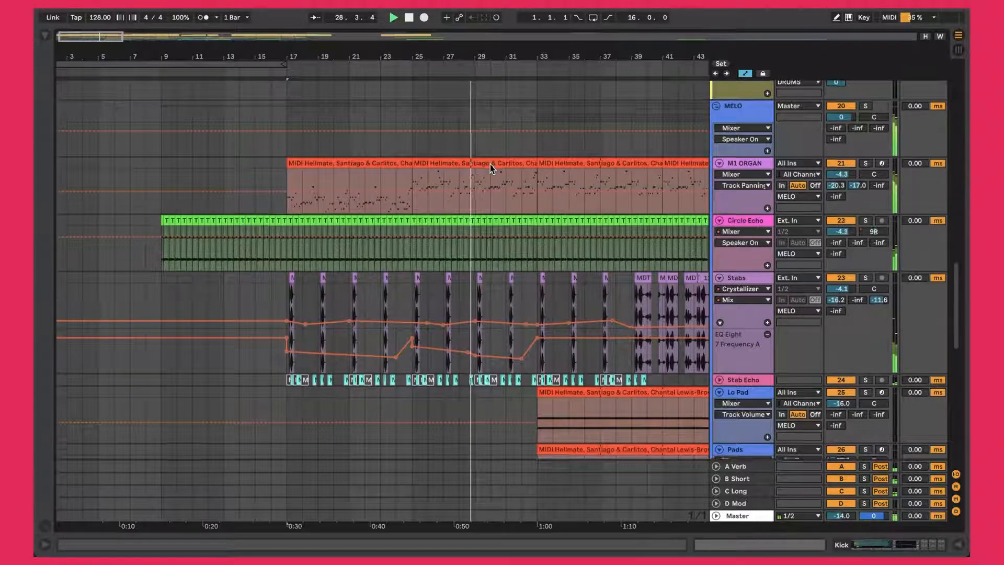
pyautogui.scroll(-5, 491, 165)
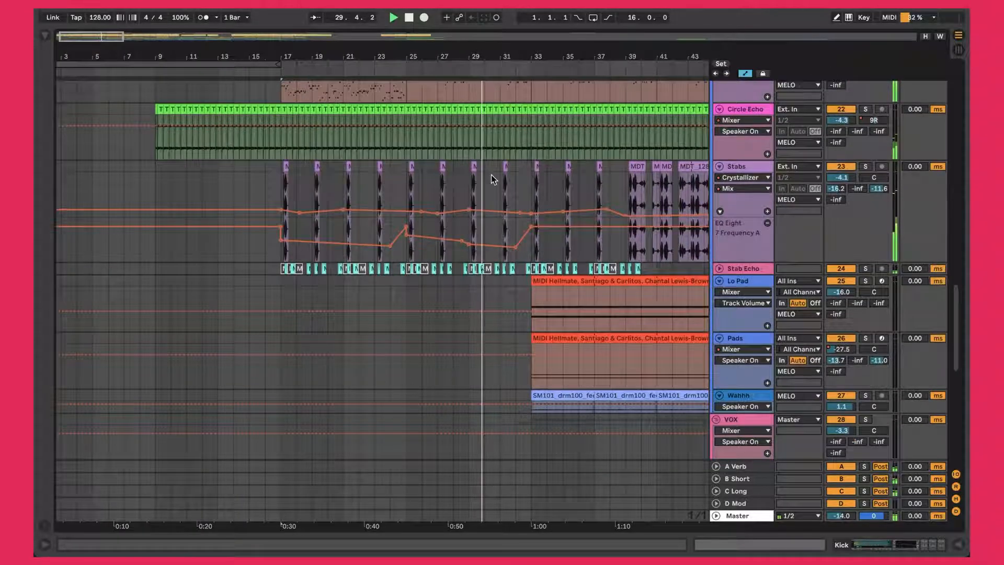
pyautogui.moveTo(509, 59); pyautogui.dragTo(370, 51)
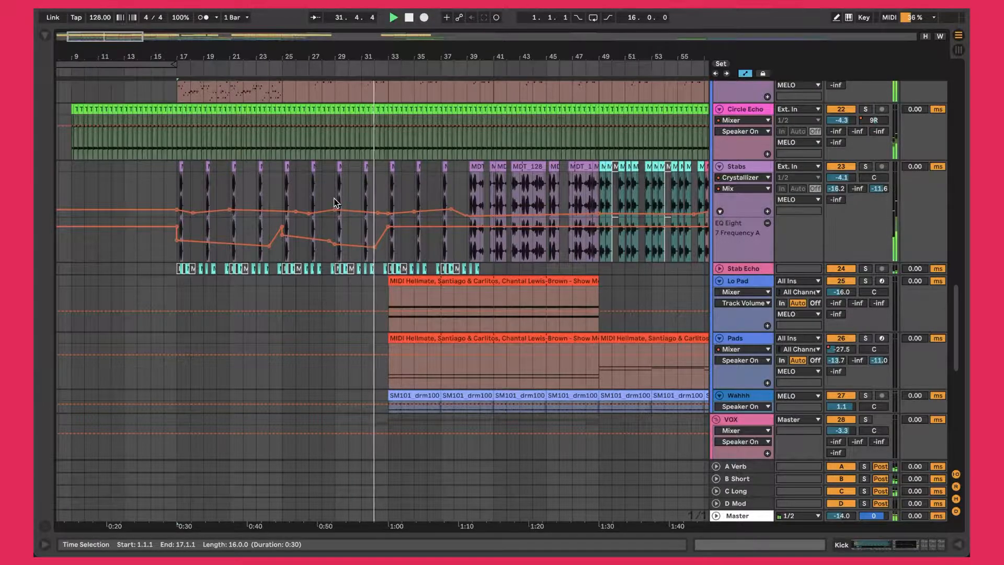
# Examine the first BREAK's Kick and OH tracks, selecting the OH clips at bars 33 to 41 and 41 to 49.
pyautogui.scroll(15, 334, 199)
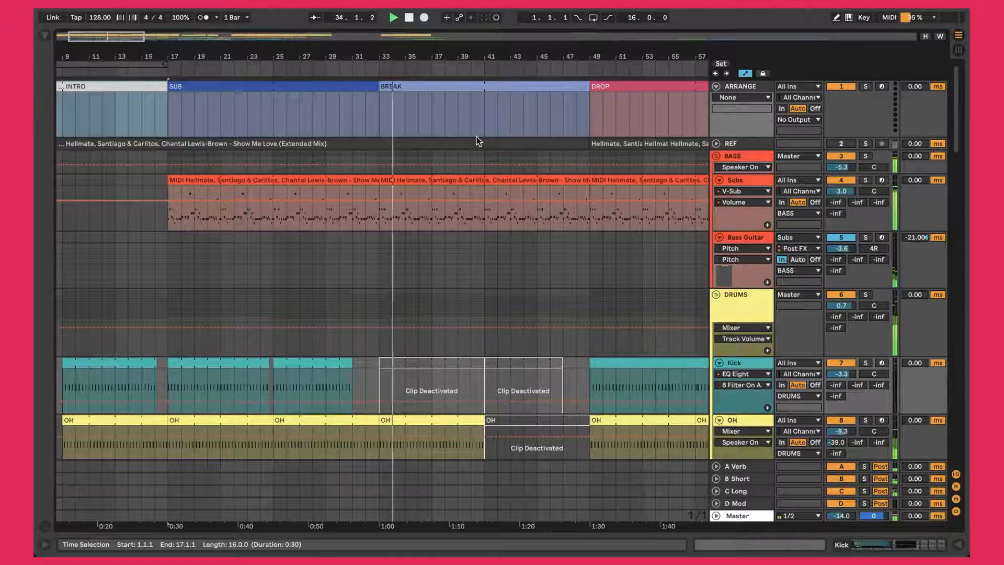
pyautogui.scroll(-5, 476, 136)
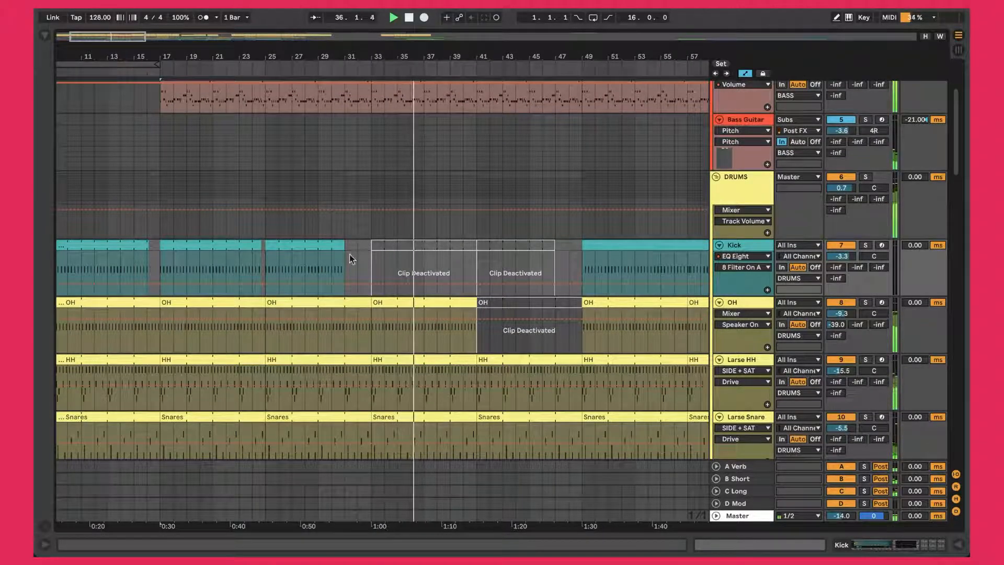
pyautogui.scroll(-4, 476, 241)
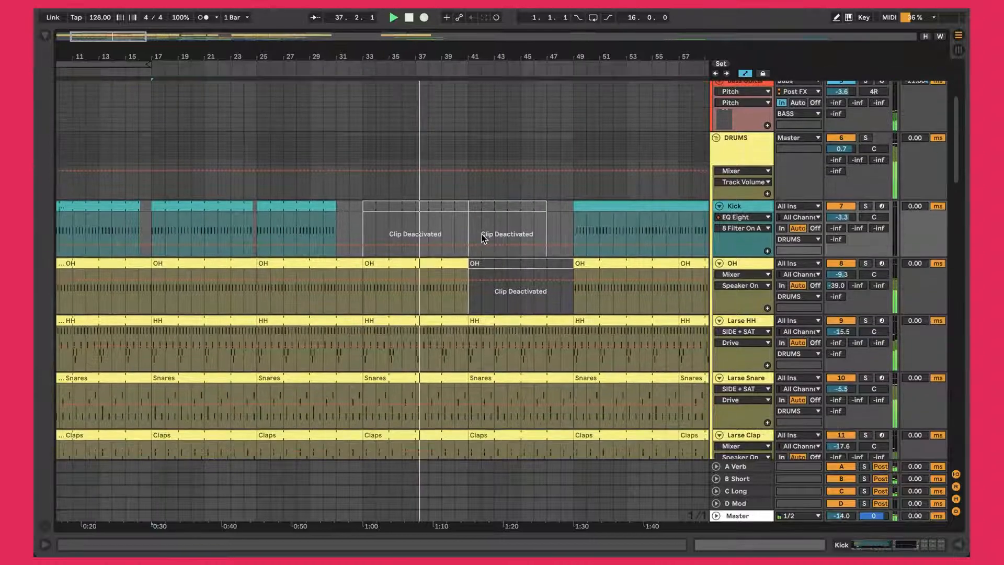
pyautogui.scroll(-1, 482, 239)
pyautogui.click(397, 193)
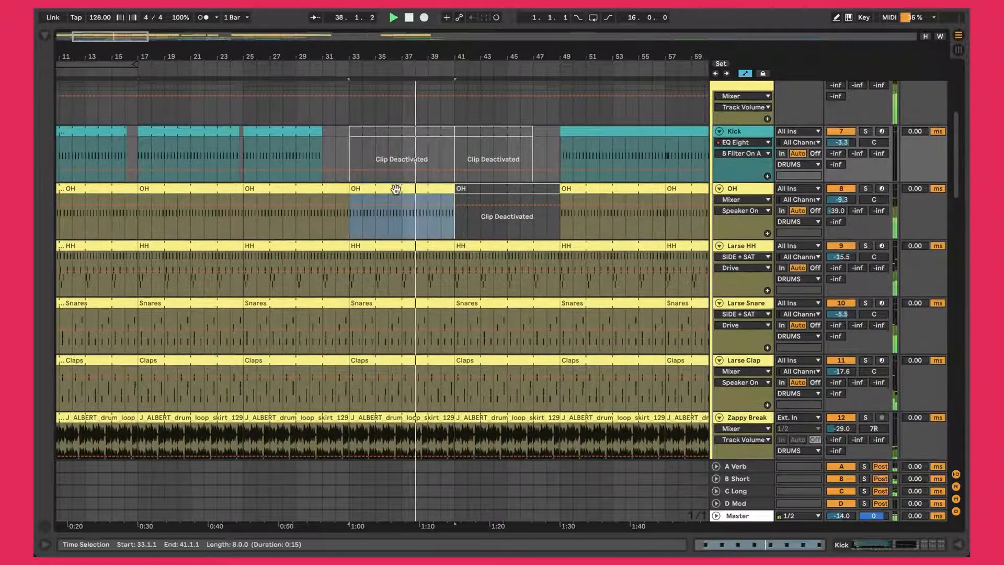
pyautogui.click(487, 188)
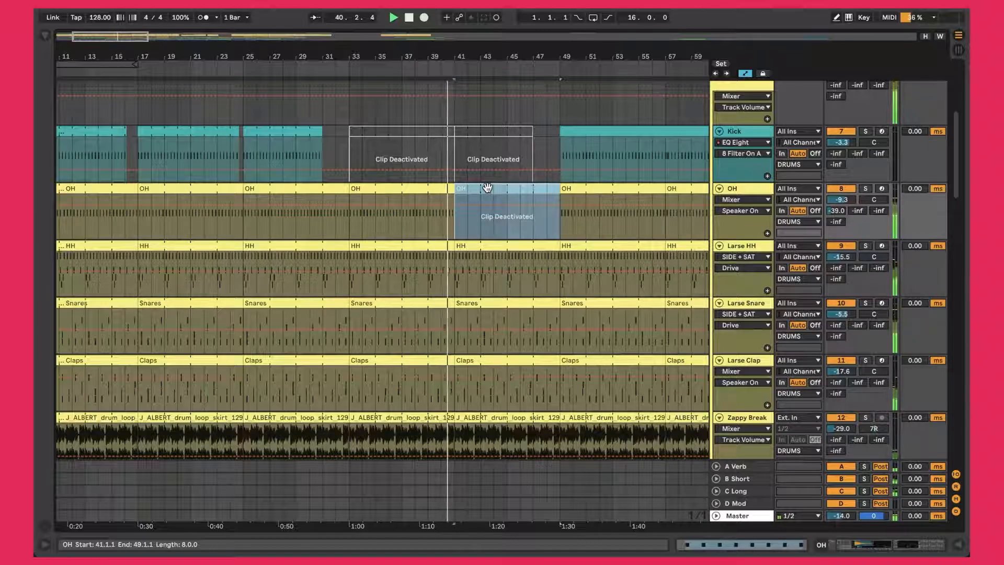
# Follow the first BREAK down from the percussion to the FX and Cymbals, checking the AI vocal with the Vox Lo solo.
pyautogui.scroll(-10, 487, 188)
pyautogui.scroll(-10, 490, 191)
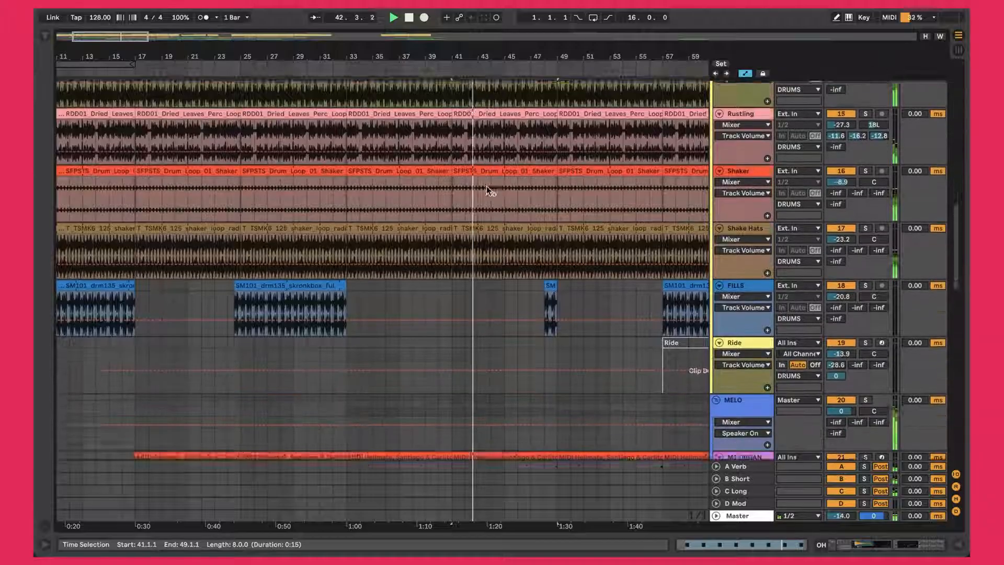
pyautogui.scroll(-15, 490, 190)
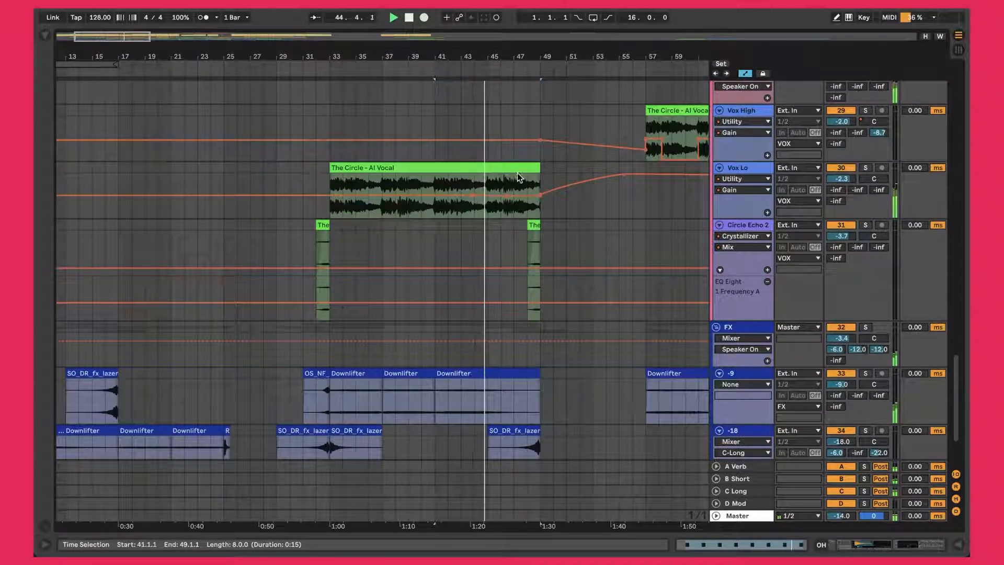
pyautogui.click(867, 168)
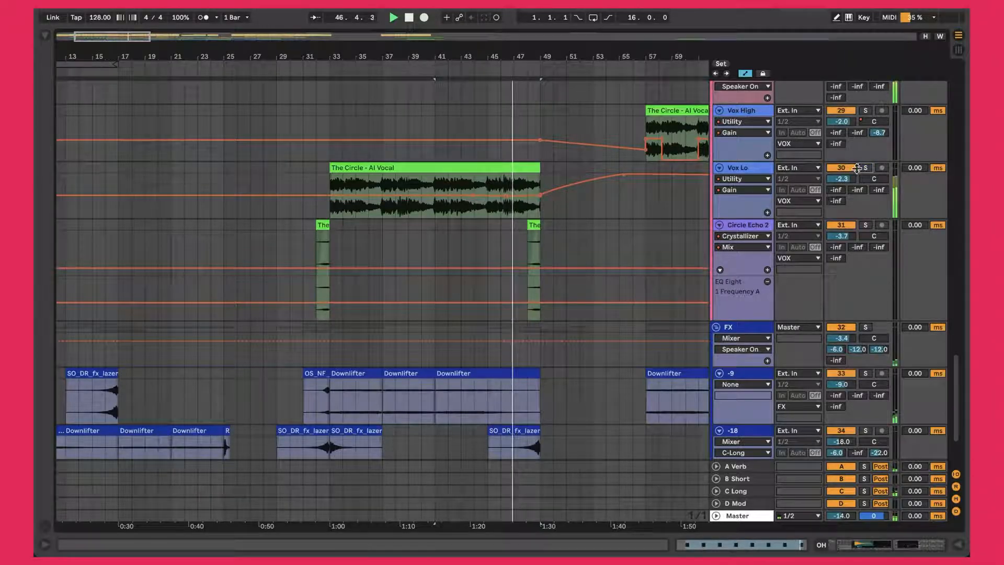
pyautogui.scroll(-3, 391, 243)
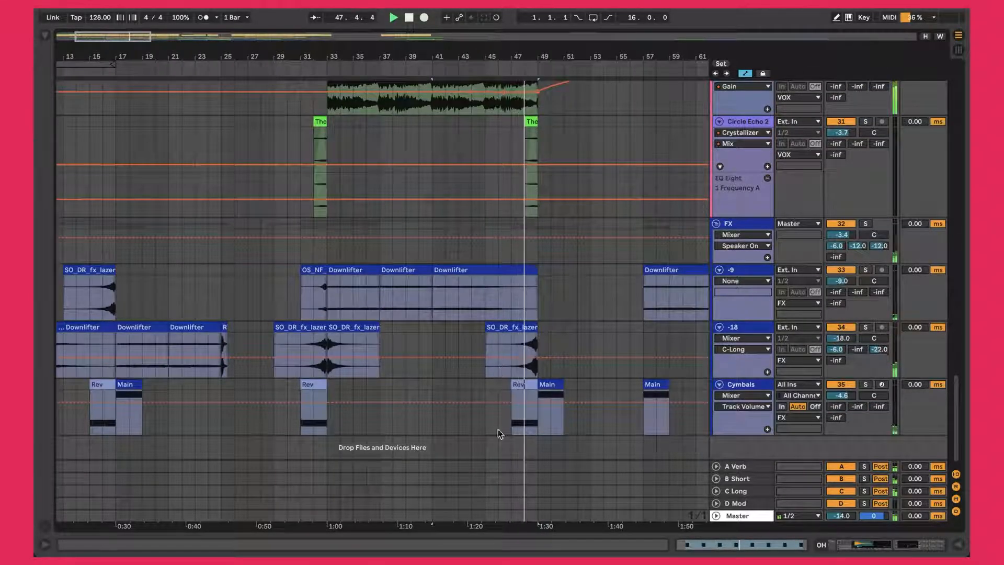
# Examine the DROP from bar 49 through drums, Stabs and vocals, selecting the preceding BREAK's Vox Lo clip for comparison.
pyautogui.scroll(15, 566, 300)
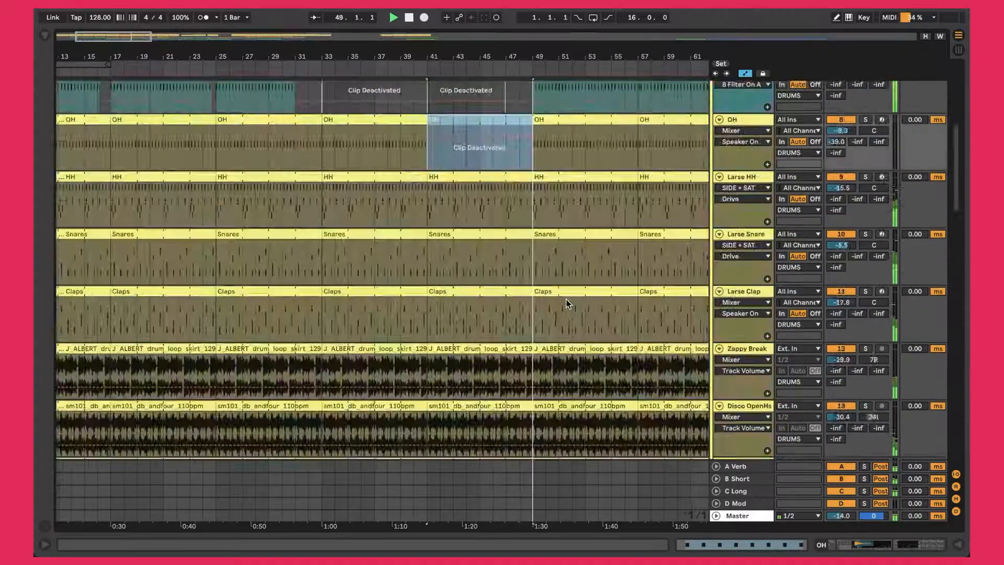
pyautogui.hscroll(5, 575, 131)
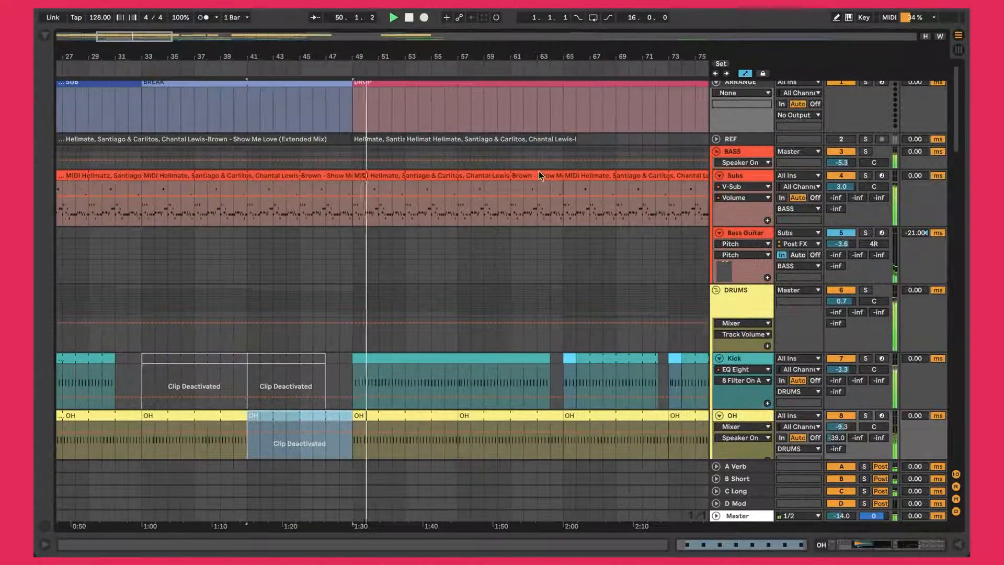
pyautogui.scroll(-2, 487, 225)
pyautogui.scroll(-15, 492, 240)
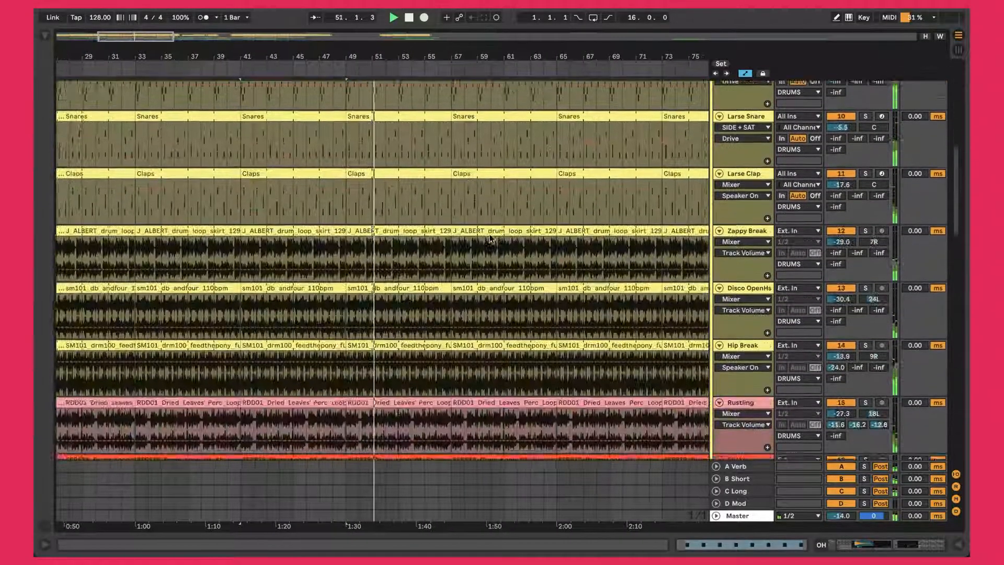
pyautogui.scroll(-15, 490, 239)
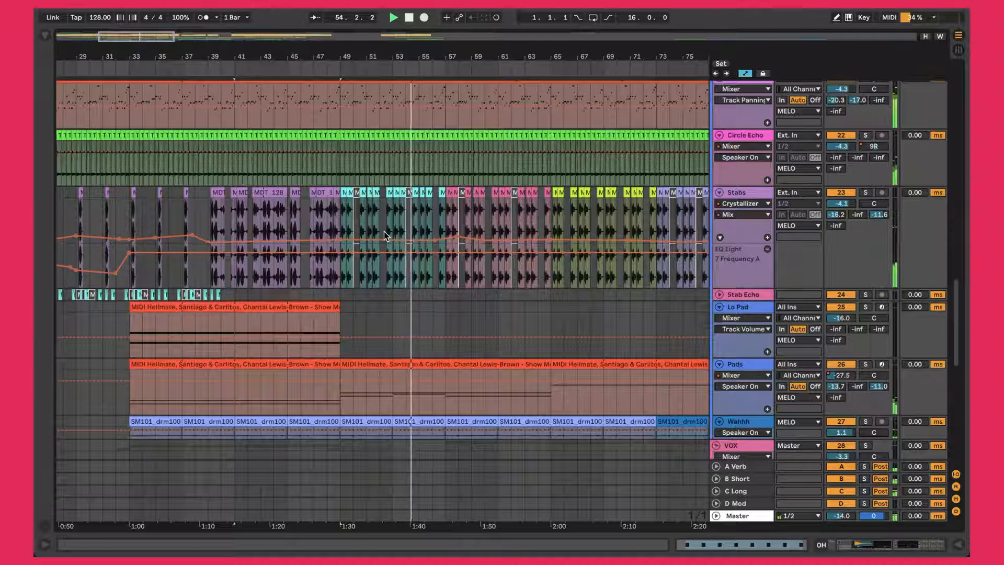
pyautogui.scroll(-12, 384, 231)
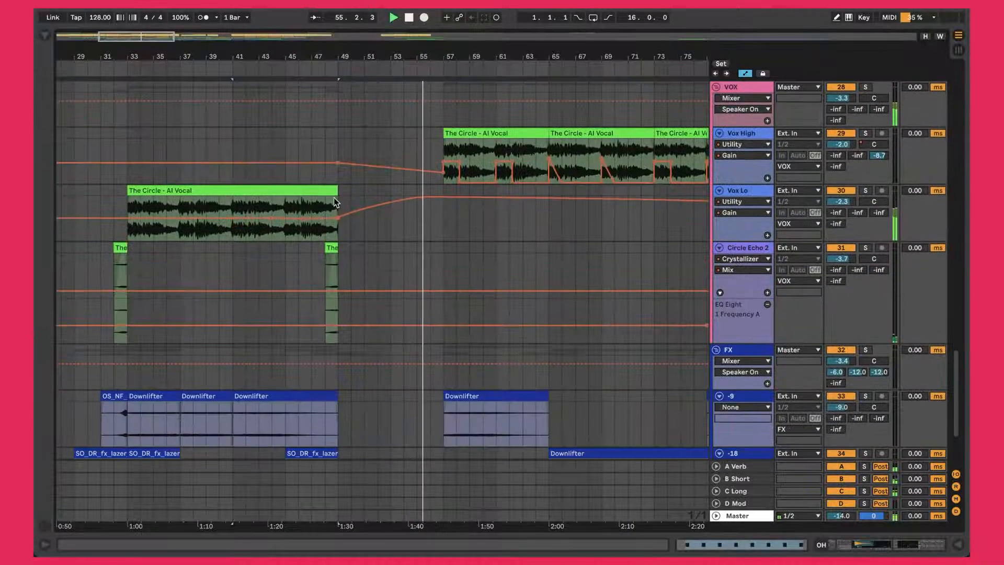
pyautogui.click(336, 192)
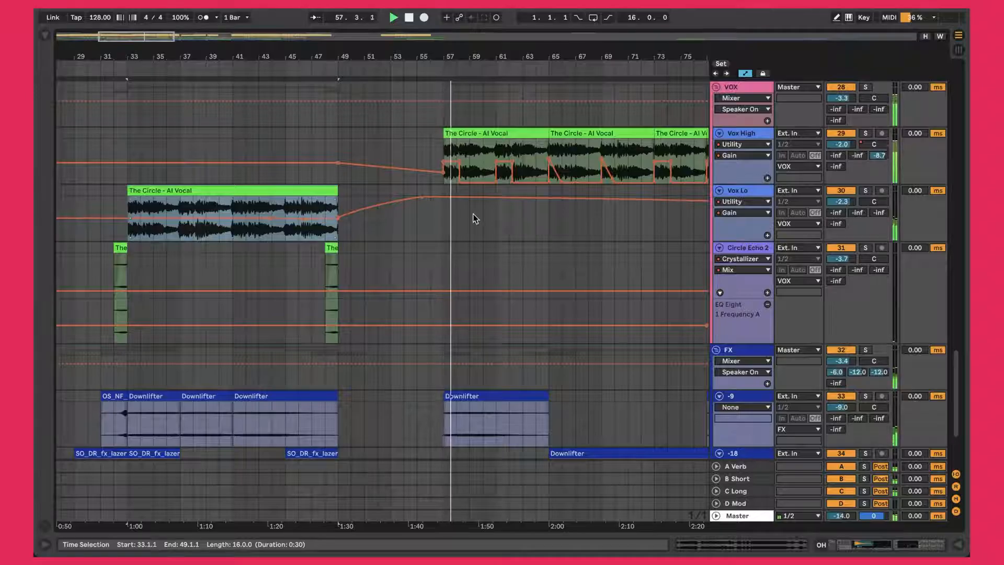
pyautogui.scroll(2, 472, 218)
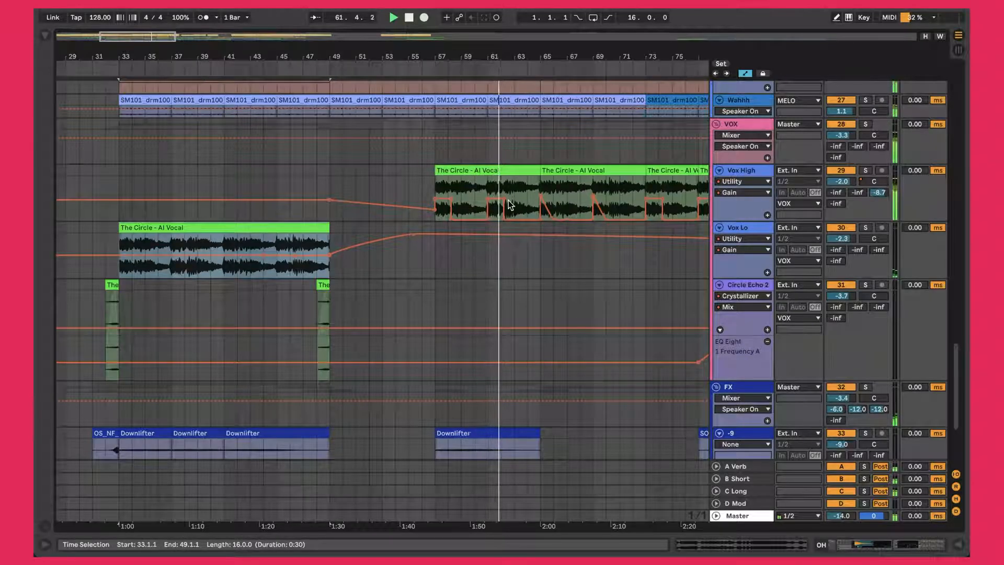
# Inspect the Kick gap and fill around bars 64 to 65 up close, and return to an overview of the whole DROP.
pyautogui.scroll(20, 510, 204)
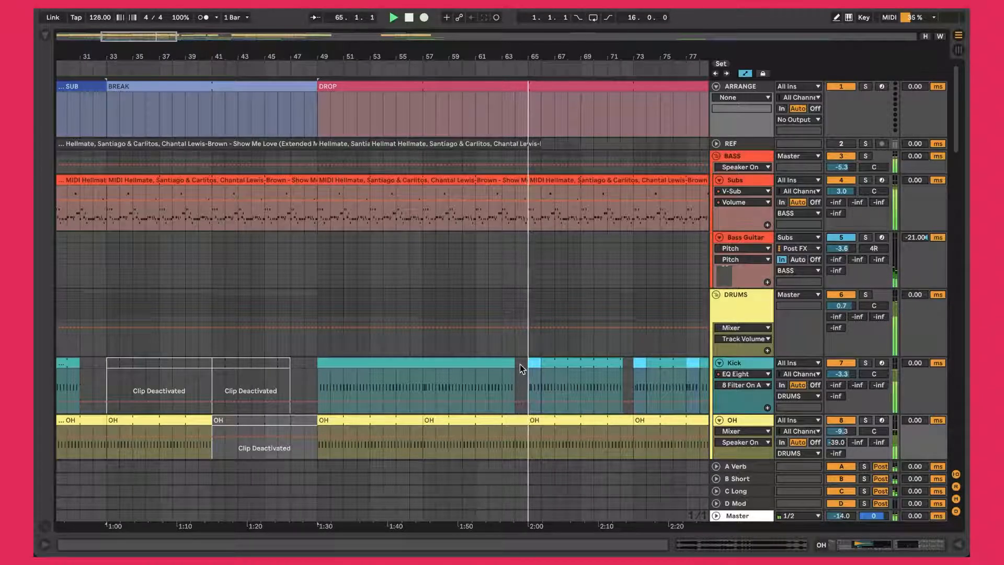
pyautogui.moveTo(531, 59); pyautogui.dragTo(583, 313)
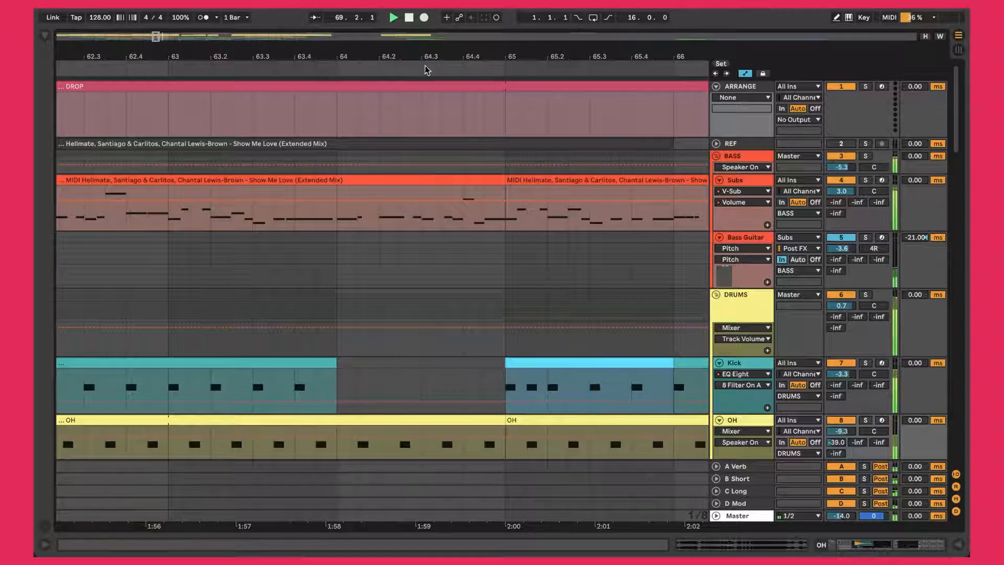
pyautogui.moveTo(421, 56); pyautogui.dragTo(334, 12)
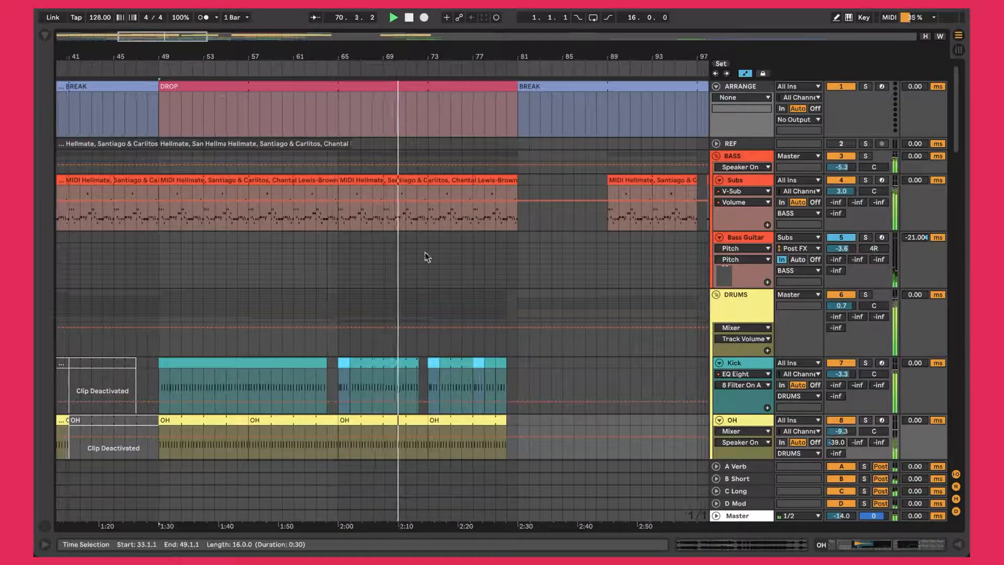
# Examine the Ride clip at bars 65 to 73 of the DROP alongside the FILLS and shaker tracks.
pyautogui.scroll(-15, 426, 269)
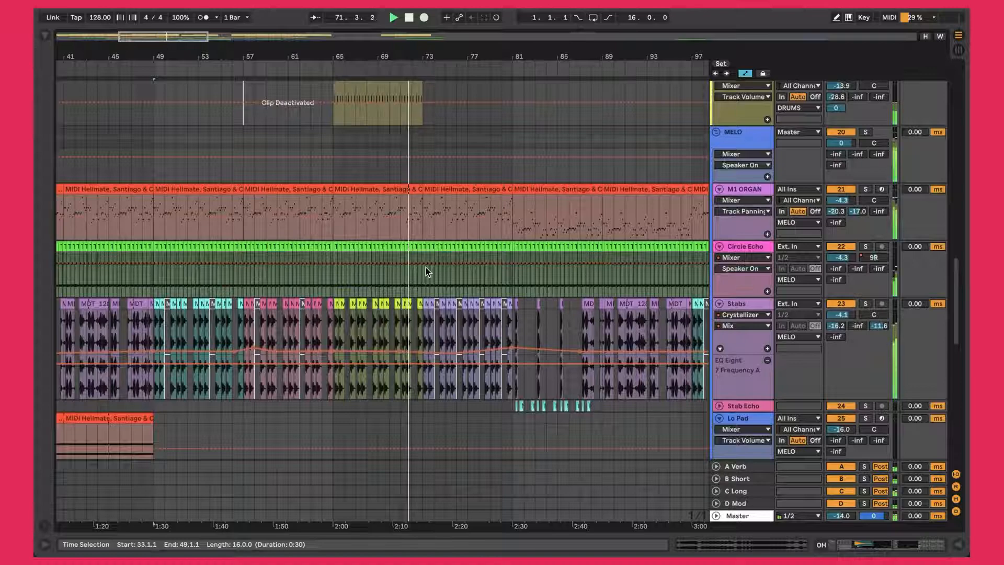
pyautogui.scroll(5, 426, 268)
pyautogui.click(364, 261)
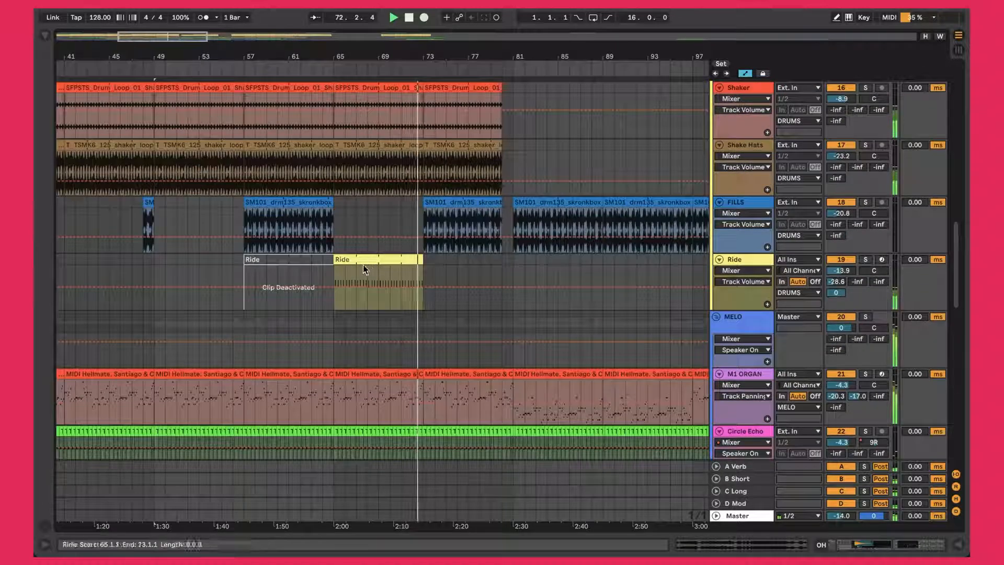
pyautogui.scroll(-2, 387, 259)
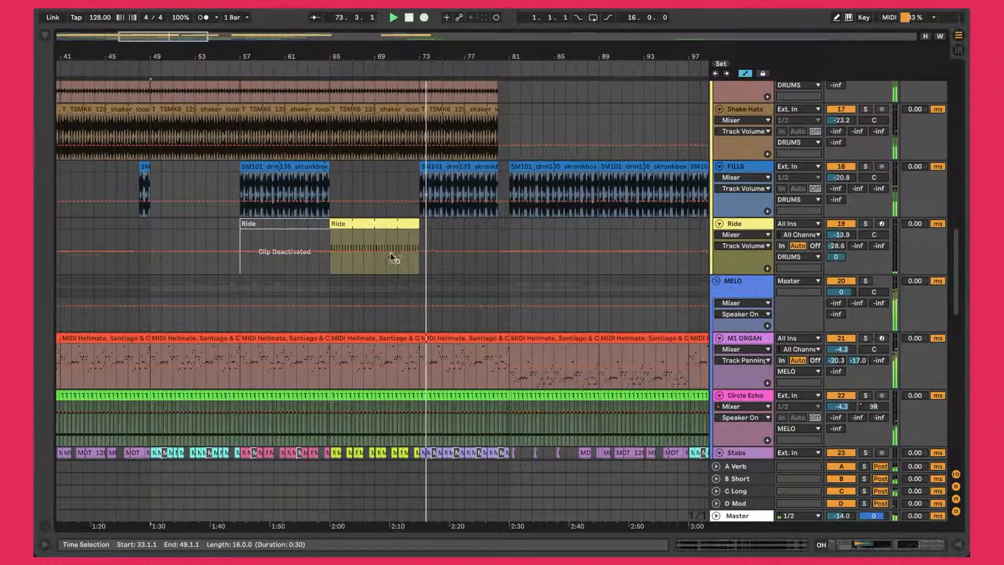
# Examine the DROP's Vox High, Vox Lo and Circle Echo 2 tracks, and solo the Wahhh track to hear it alone.
pyautogui.scroll(-10, 466, 229)
pyautogui.scroll(-5, 464, 238)
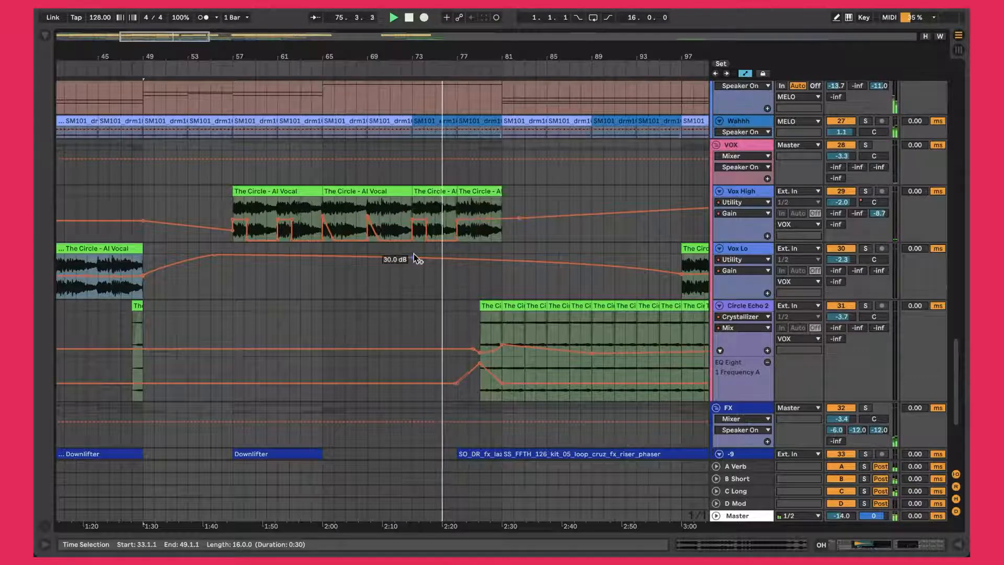
pyautogui.scroll(-4, 414, 256)
pyautogui.scroll(4, 415, 258)
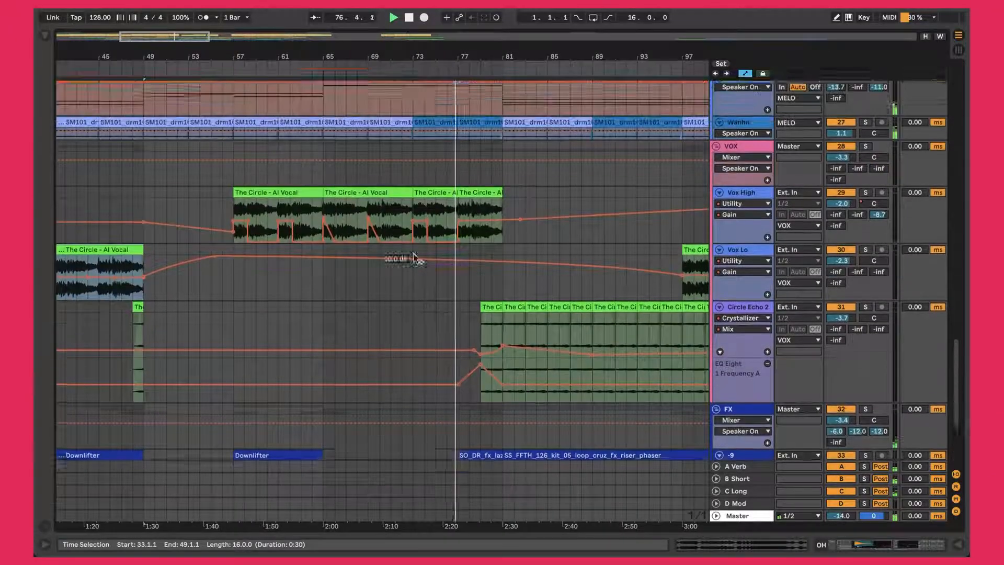
pyautogui.scroll(3, 415, 257)
pyautogui.scroll(-6, 413, 255)
pyautogui.scroll(5, 431, 253)
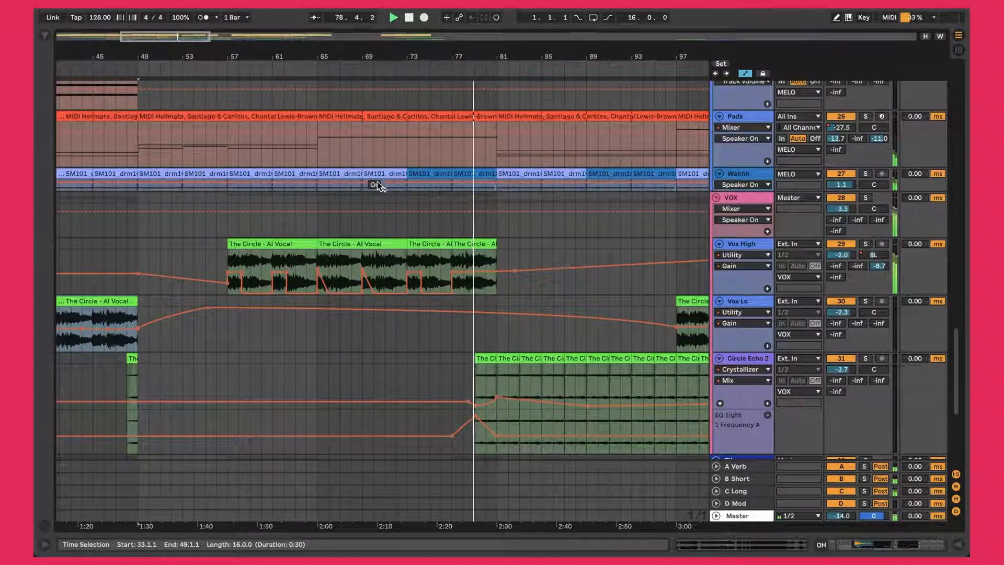
pyautogui.click(866, 174)
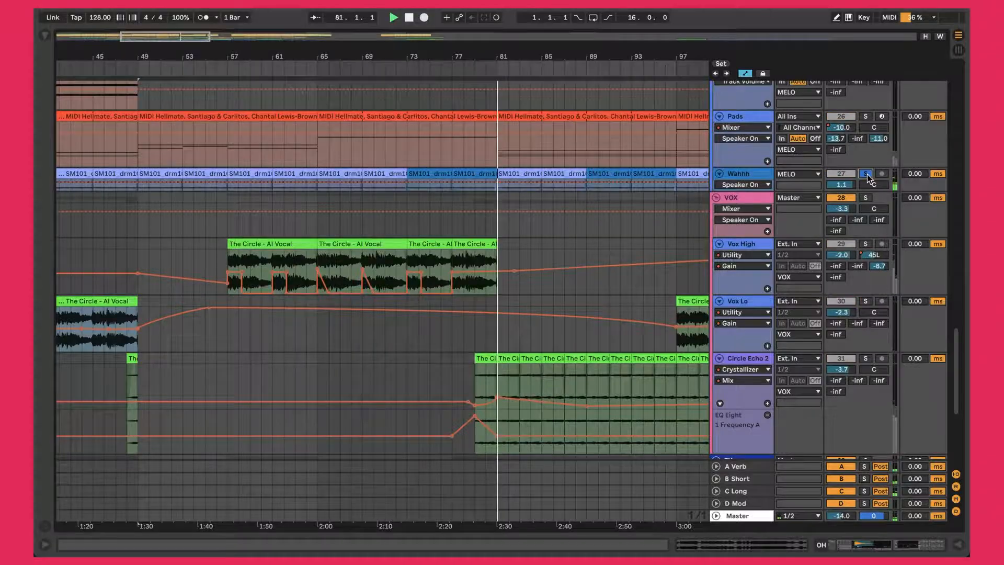
# Examine the BREAK from bar 81 across the Subs, drums, FILLS, Stabs, pads and vocal tracks.
pyautogui.scroll(10, 547, 224)
pyautogui.scroll(8, 546, 225)
pyautogui.hscroll(5, 546, 222)
pyautogui.hscroll(1, 546, 222)
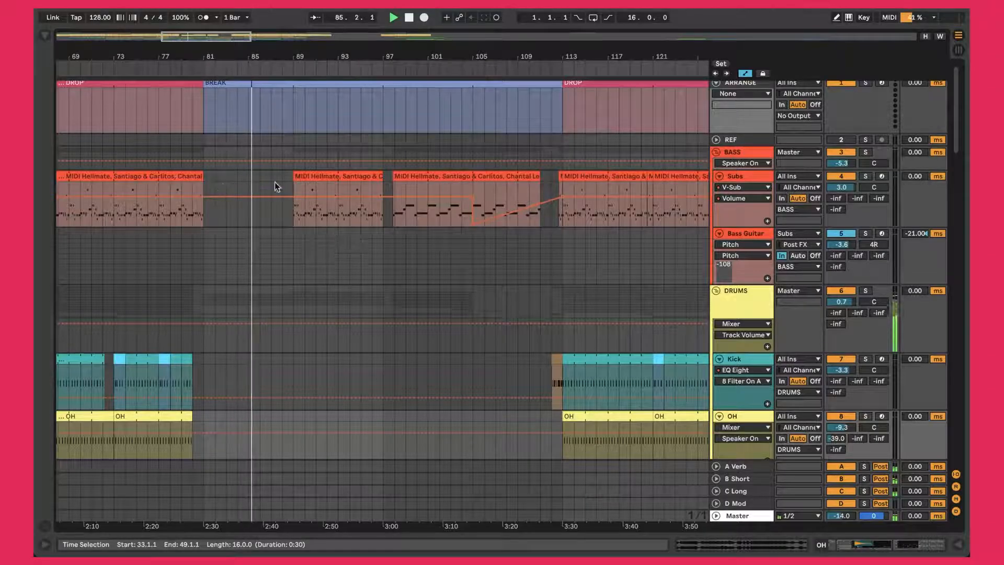
pyautogui.scroll(-12, 281, 211)
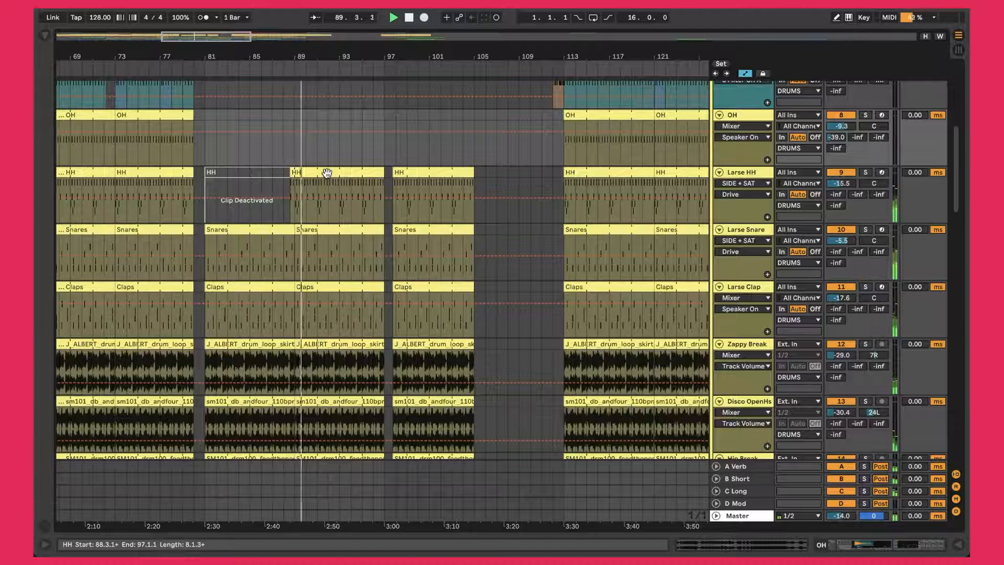
pyautogui.scroll(10, 327, 172)
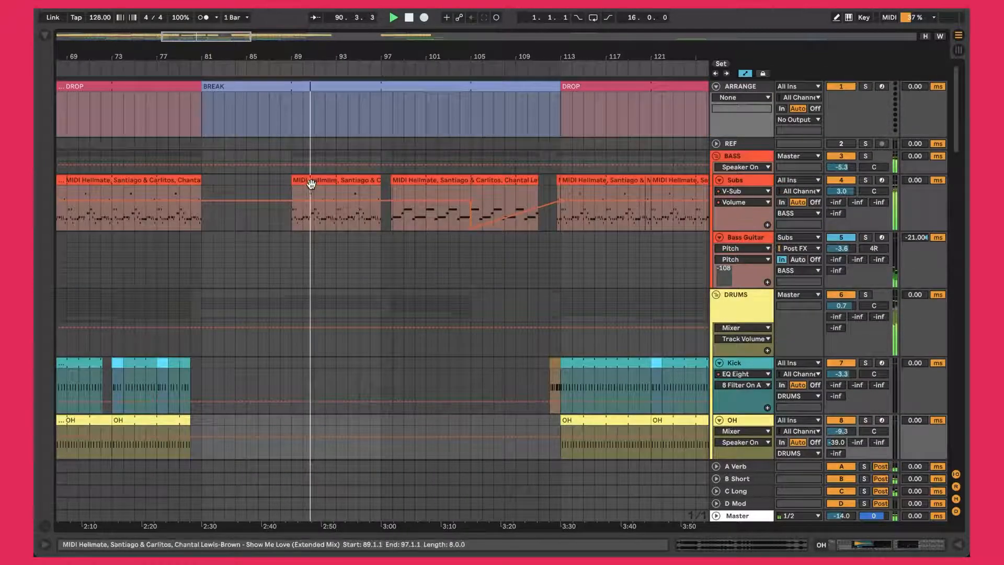
pyautogui.scroll(-20, 357, 197)
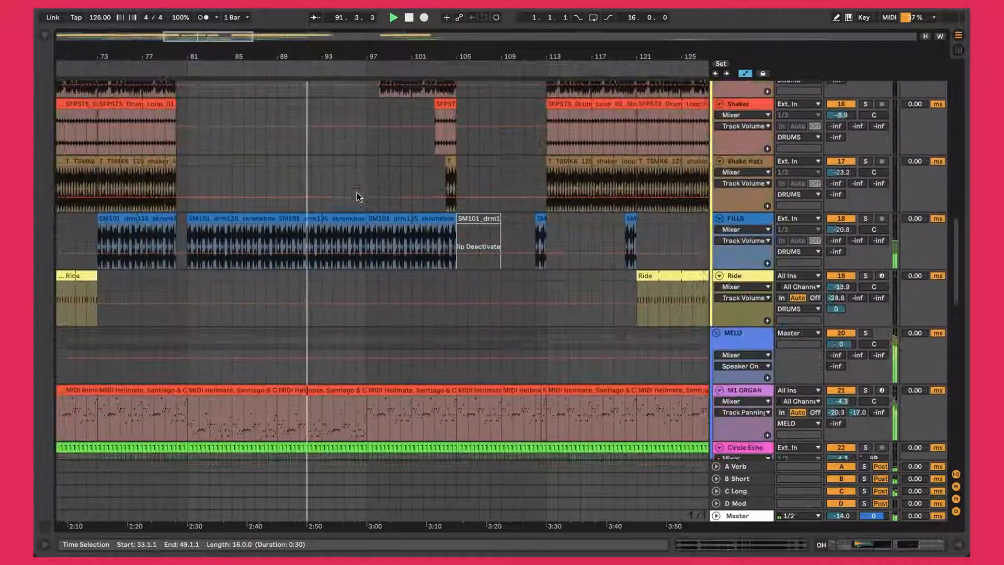
pyautogui.scroll(-15, 357, 197)
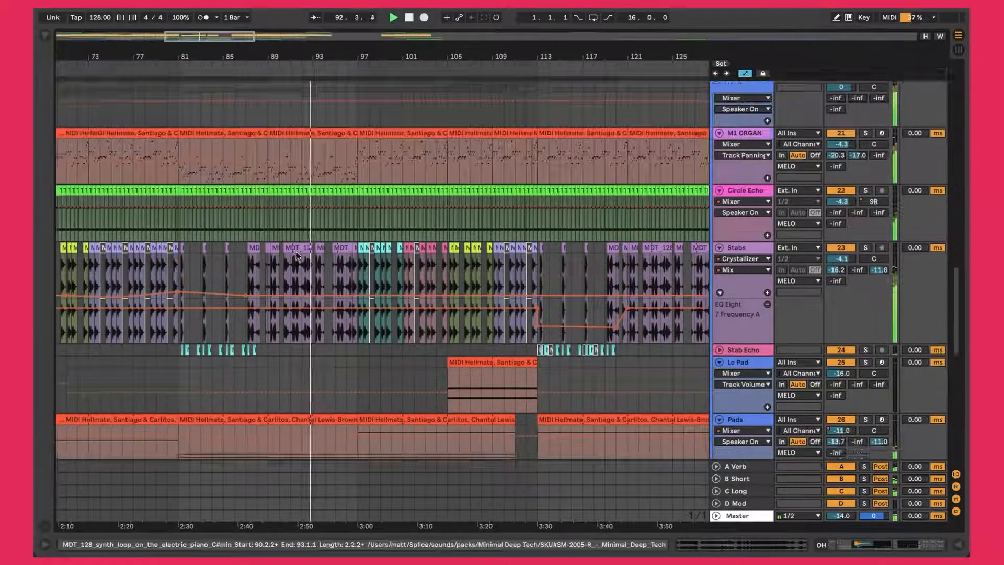
pyautogui.scroll(-5, 297, 253)
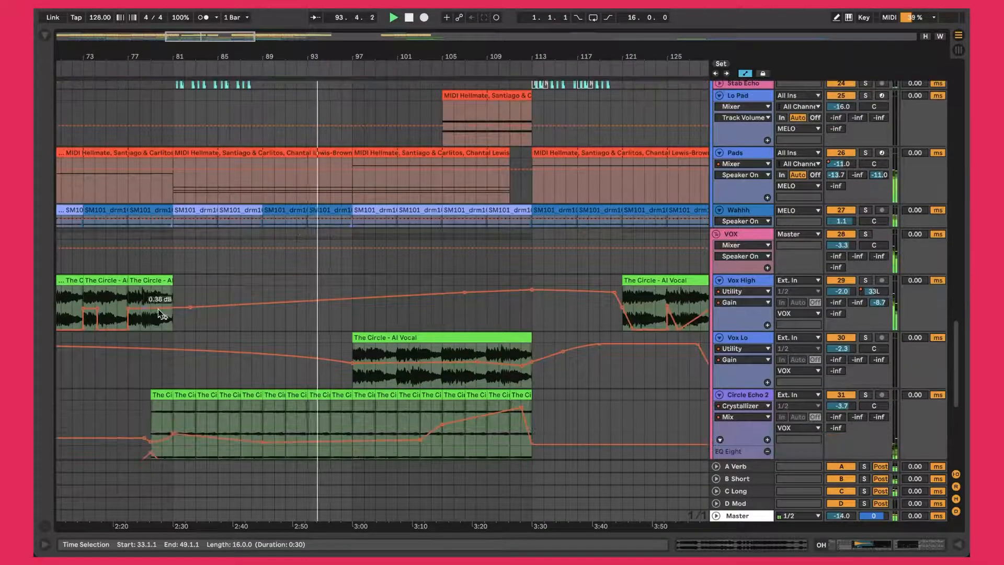
# Examine the BREAK's Vox Lo and Circle Echo 2 parts, and select the riser phaser clip on the -9 FX track.
pyautogui.click(867, 280)
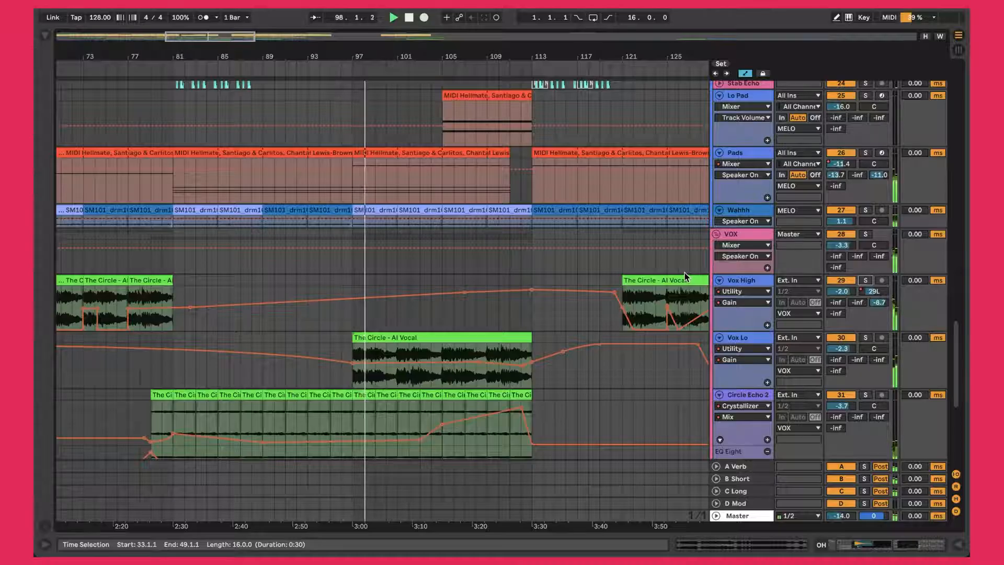
pyautogui.scroll(-1, 404, 299)
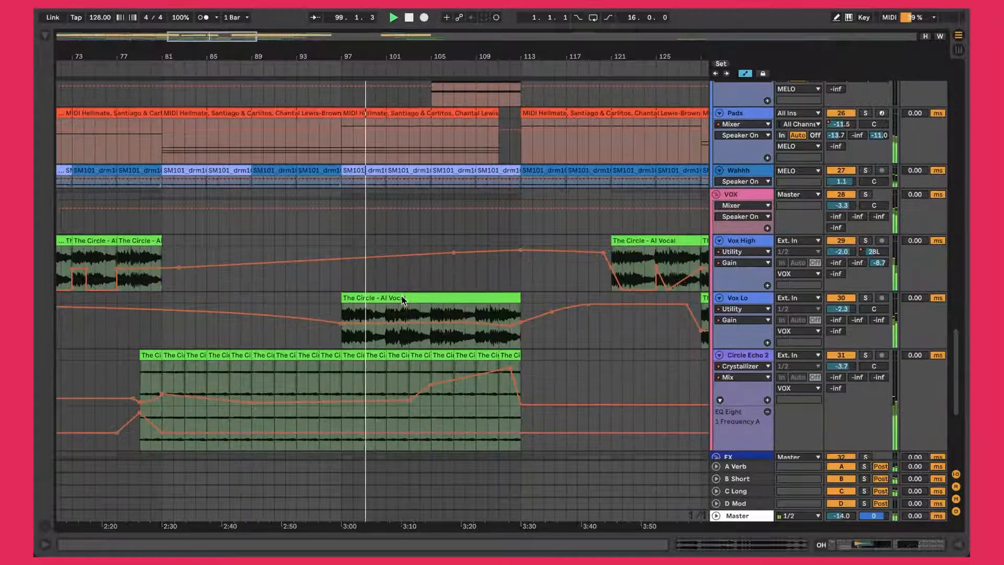
pyautogui.scroll(5, 404, 299)
pyautogui.scroll(-6, 403, 300)
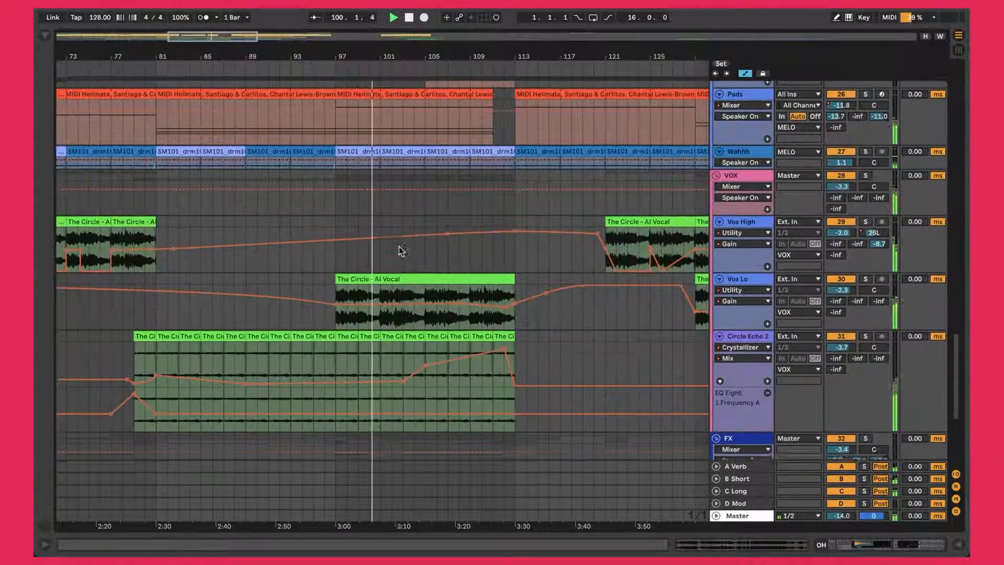
pyautogui.scroll(-6, 471, 289)
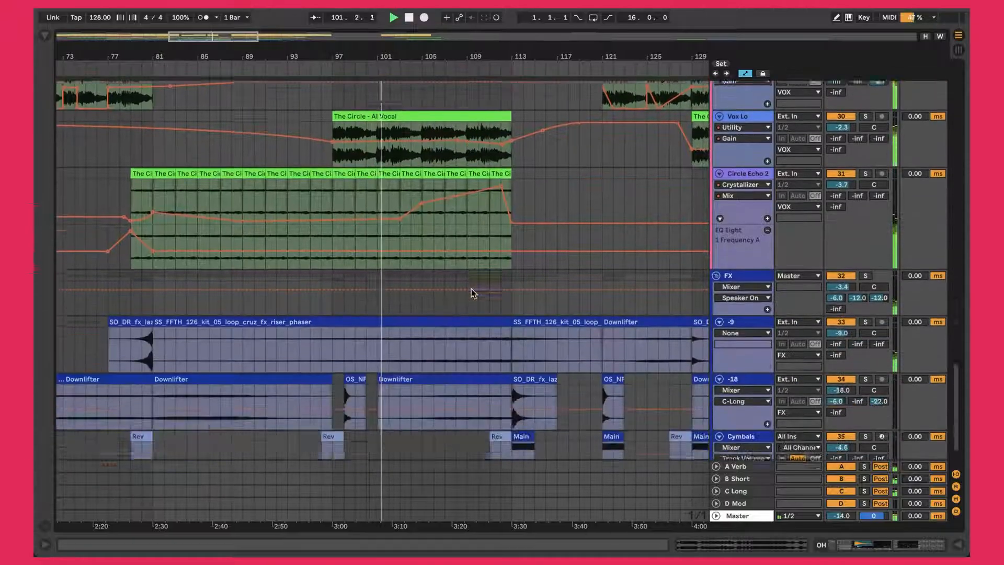
pyautogui.click(166, 268)
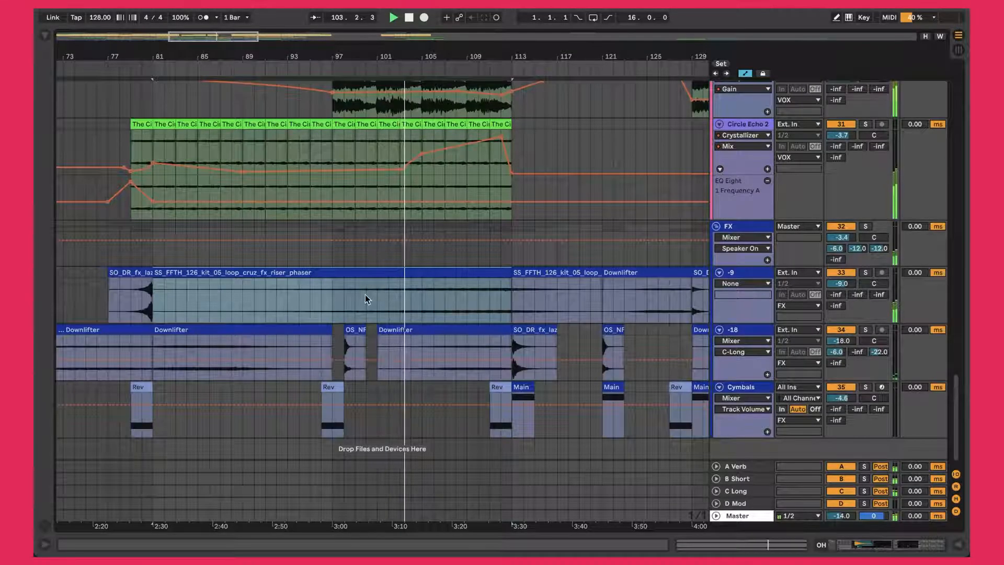
# Examine bars 105 to 113 at the end of the BREAK across the drums, Subs, Stabs, Lo Pad and Pads tracks.
pyautogui.scroll(10, 363, 309)
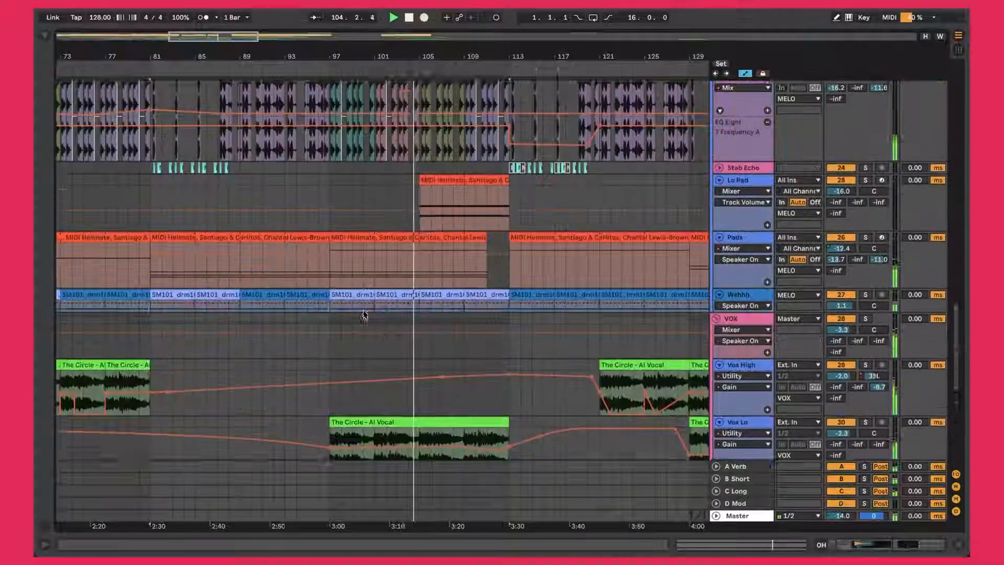
pyautogui.scroll(15, 363, 311)
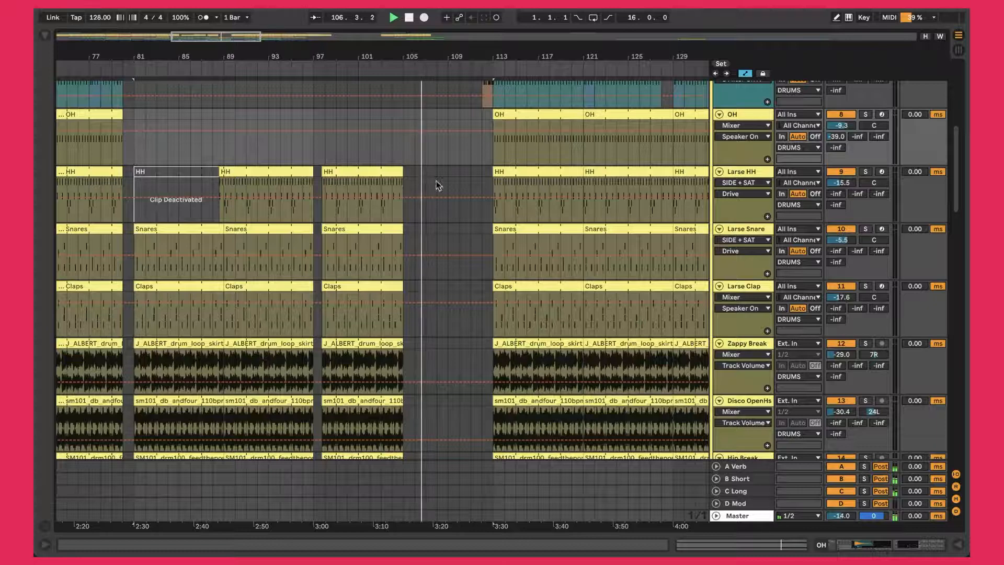
pyautogui.scroll(12, 451, 401)
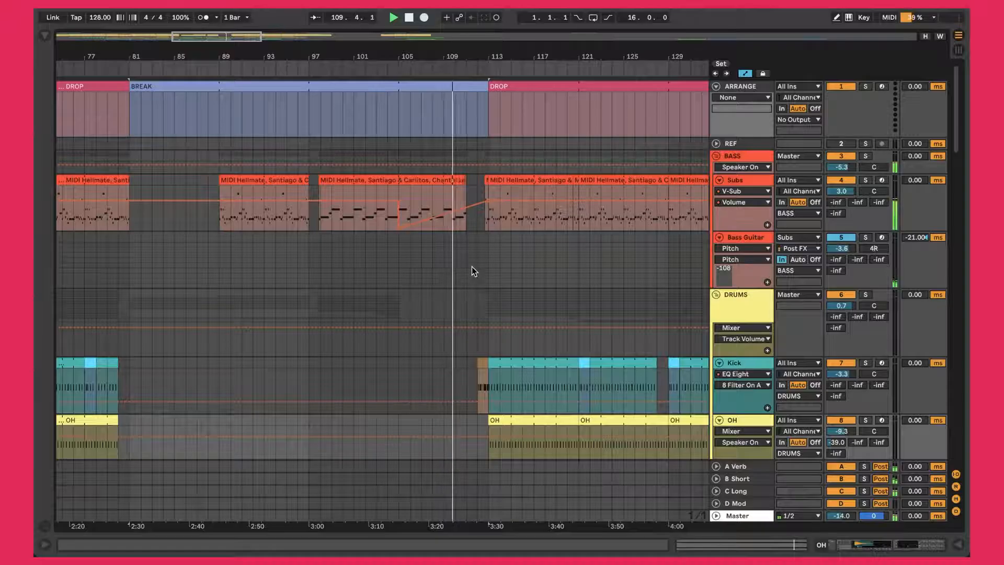
pyautogui.scroll(-15, 473, 268)
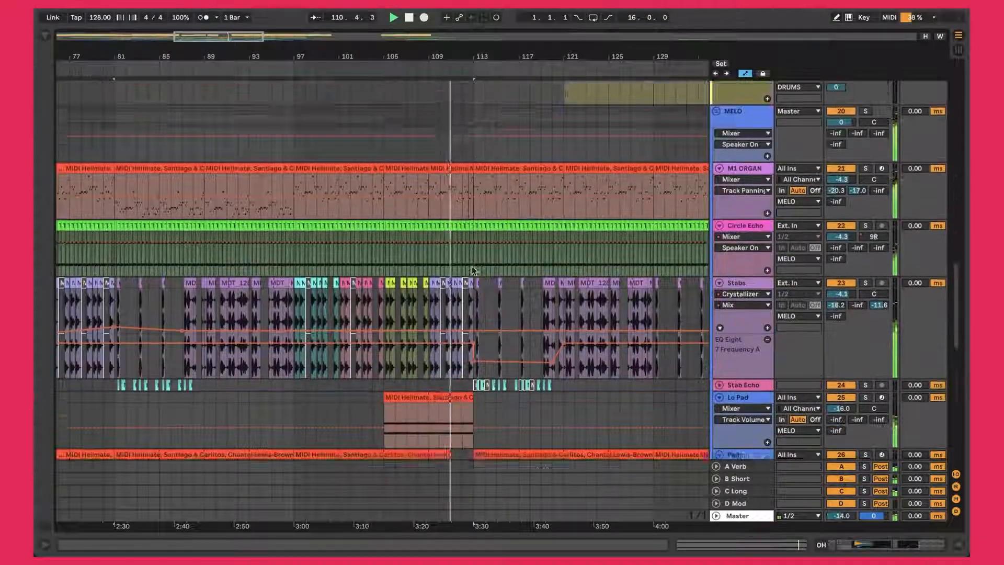
pyautogui.scroll(-3, 473, 270)
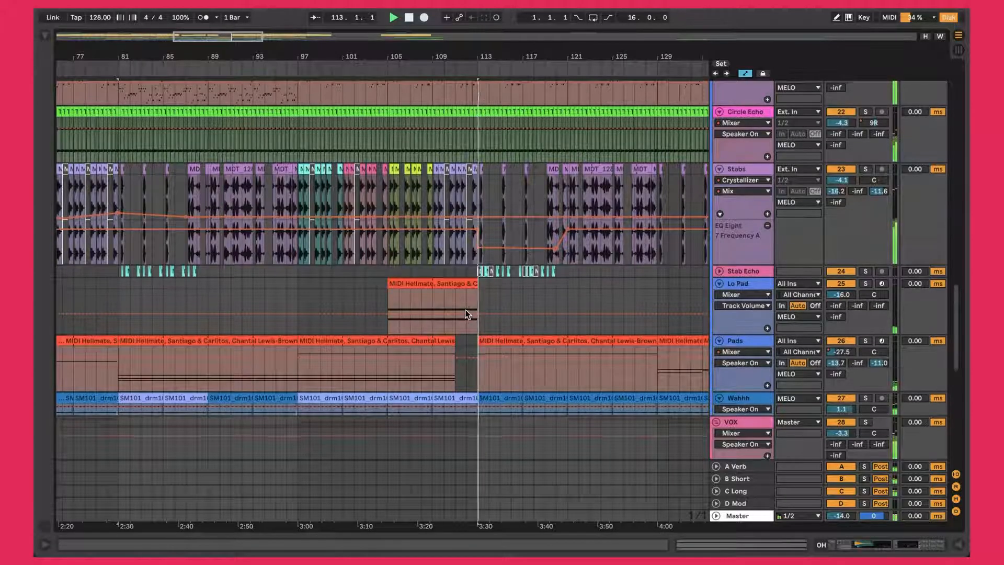
# Zoom in on the Kick fill clip at bar 112, inspect its MIDI notes and close the clip view.
pyautogui.scroll(18, 467, 313)
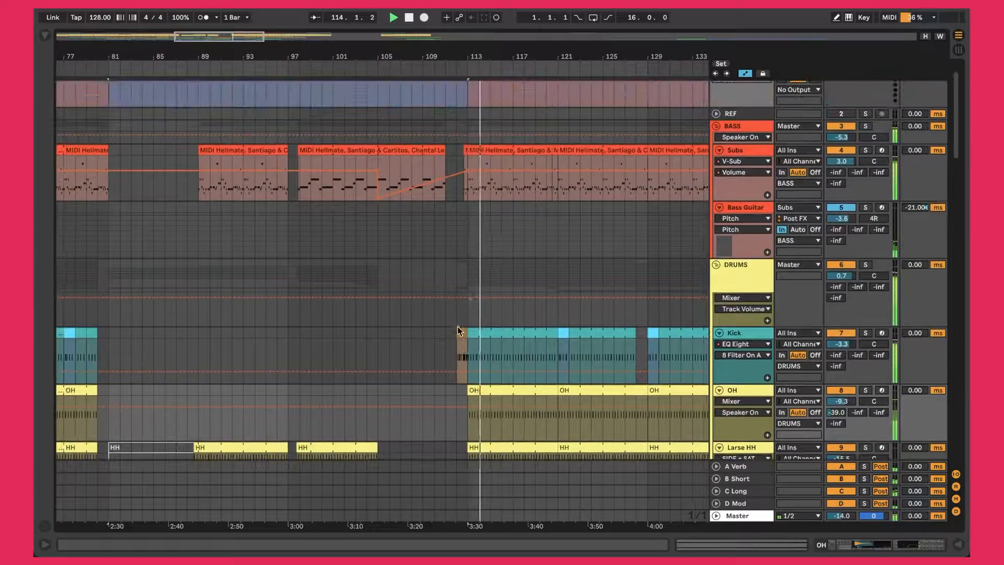
pyautogui.click(459, 332)
pyautogui.moveTo(457, 61); pyautogui.dragTo(380, 270)
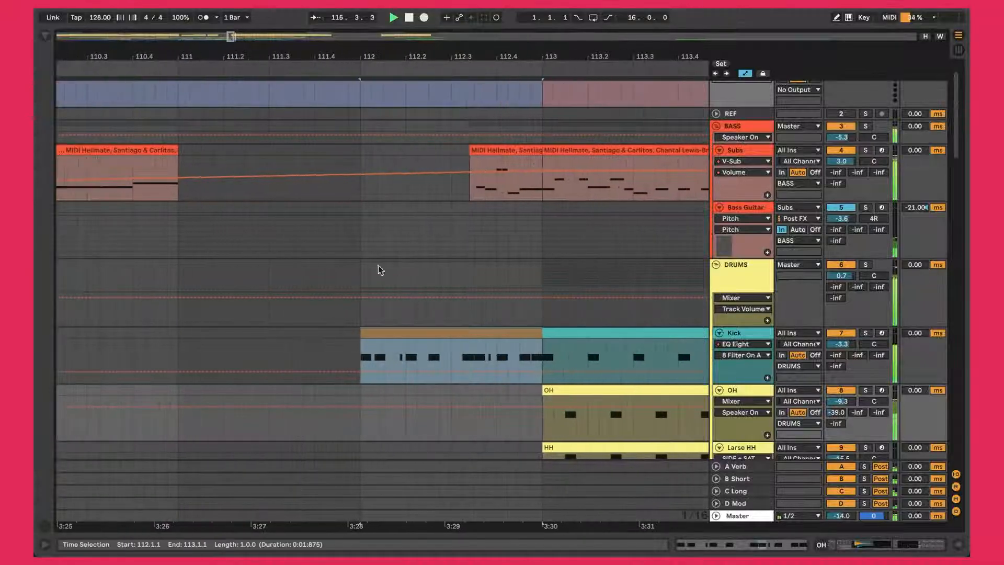
pyautogui.doubleClick(397, 331)
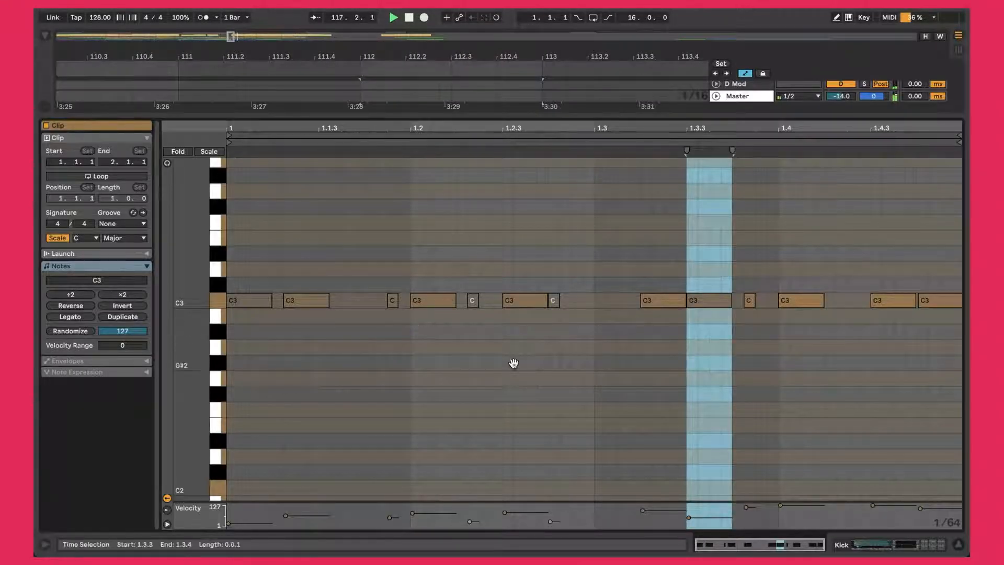
pyautogui.hotkey('ctrl', 'alt', 'l')
# Return to an overview of the arrangement and compare the two DROP sections across the drum and melodic tracks.
pyautogui.moveTo(446, 61); pyautogui.dragTo(277, 21)
pyautogui.scroll(1, 379, 150)
pyautogui.scroll(5, 379, 149)
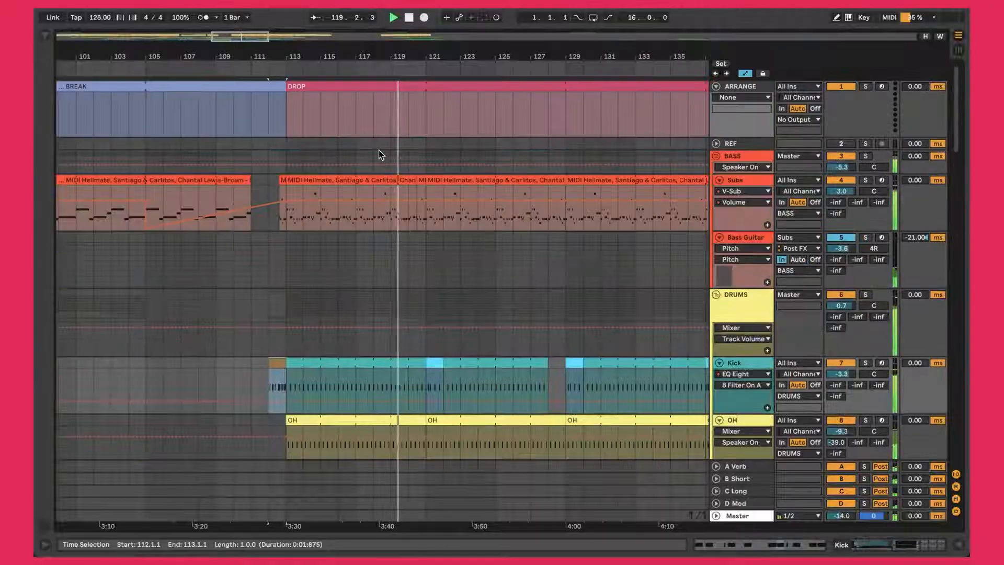
pyautogui.moveTo(476, 56); pyautogui.dragTo(473, 20)
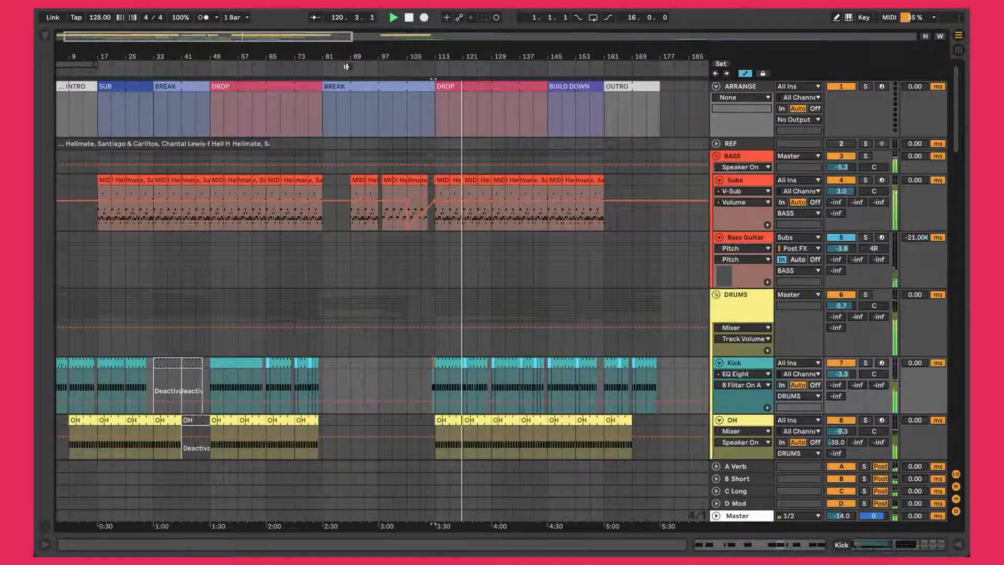
pyautogui.scroll(-15, 507, 114)
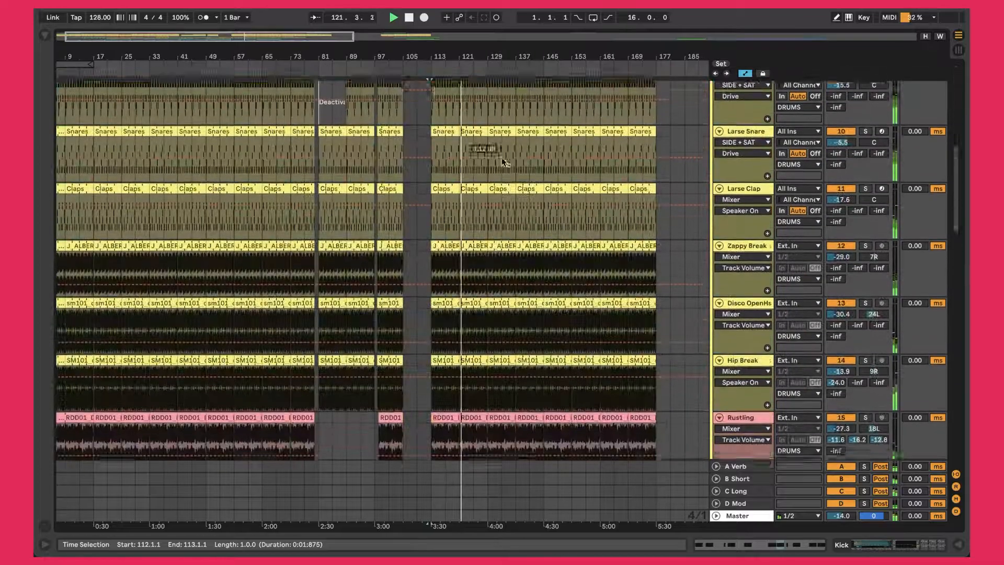
pyautogui.scroll(-12, 502, 159)
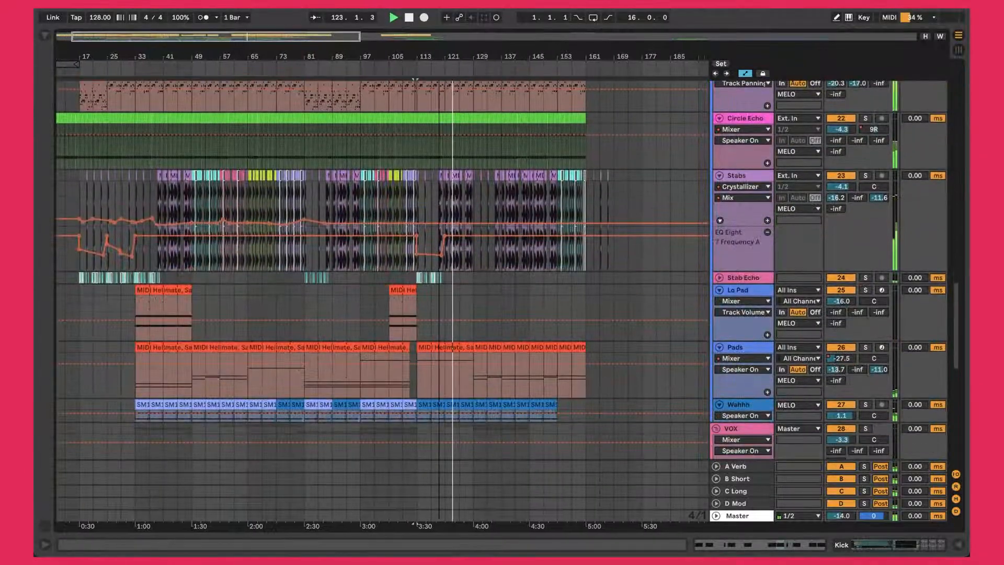
# Inspect the Stabs from bar 113 up close, and examine the second DROP's Vox High and Vox Lo clips.
pyautogui.moveTo(439, 57); pyautogui.dragTo(439, 103)
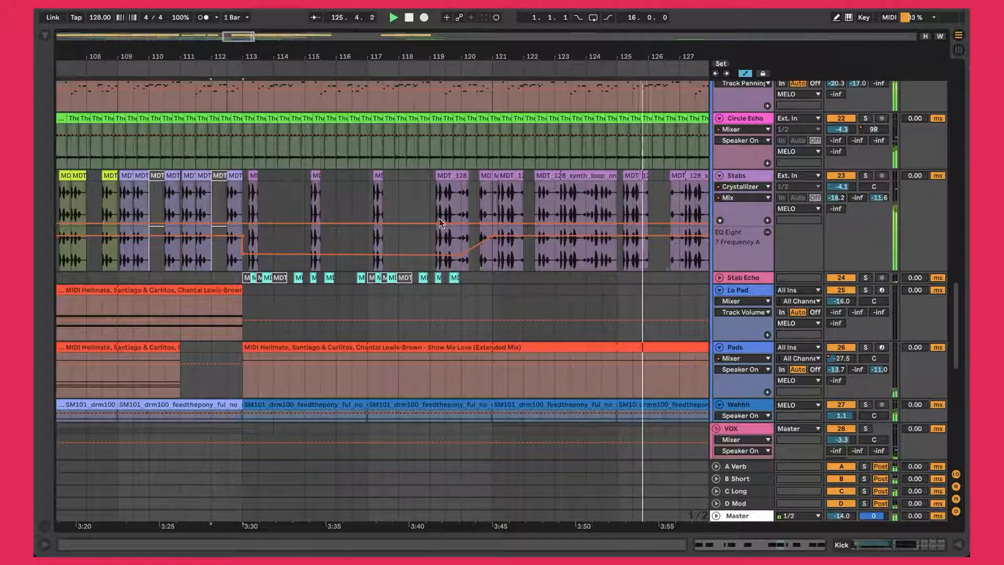
pyautogui.moveTo(474, 59); pyautogui.dragTo(471, 38)
pyautogui.scroll(-8, 486, 211)
pyautogui.scroll(-4, 484, 212)
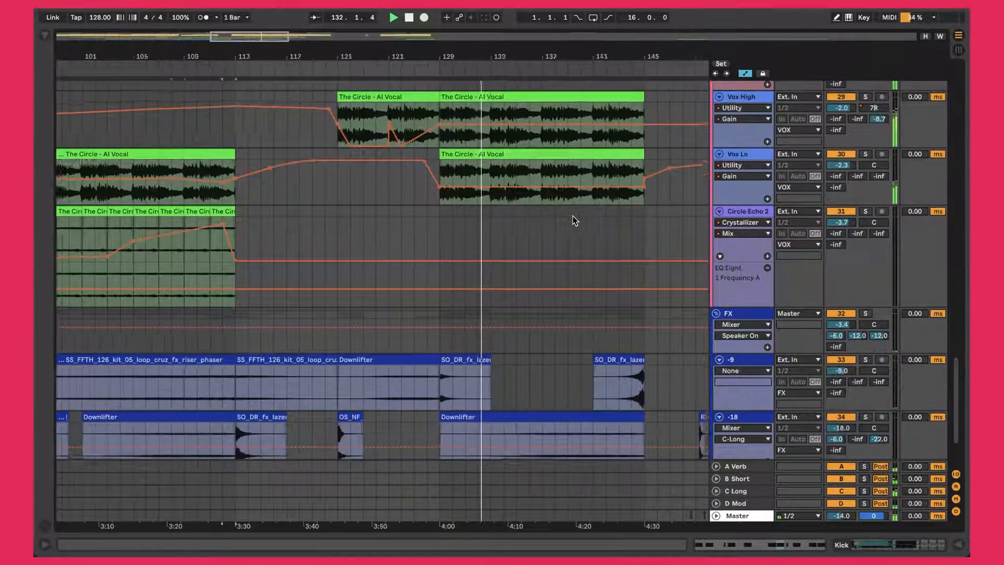
# Examine the second DROP's FX and Cymbals tracks, selecting the OS_NF clip at bar 121 on the -18 track.
pyautogui.scroll(-4, 448, 243)
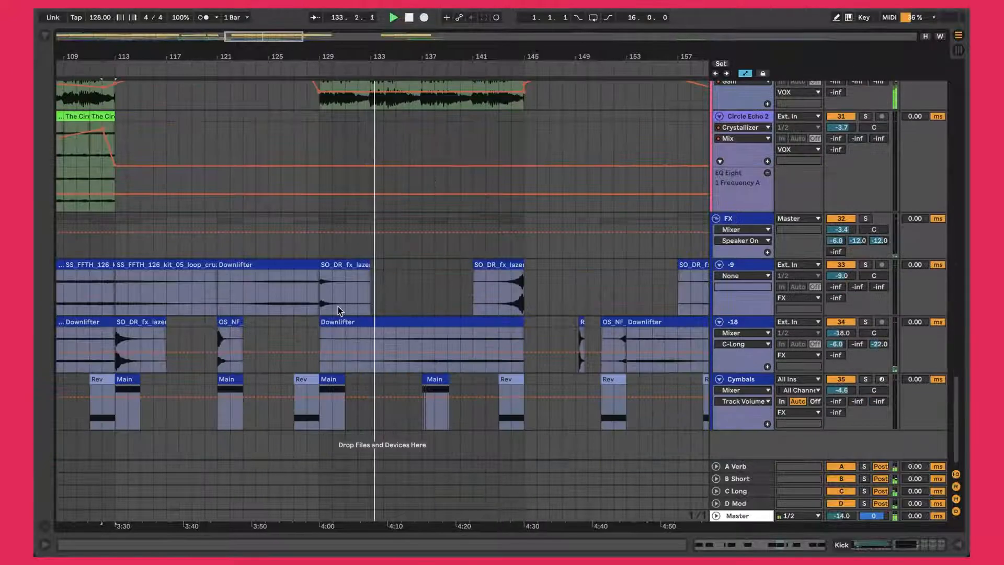
pyautogui.hscroll(-3, 338, 306)
pyautogui.hscroll(-3, 338, 306)
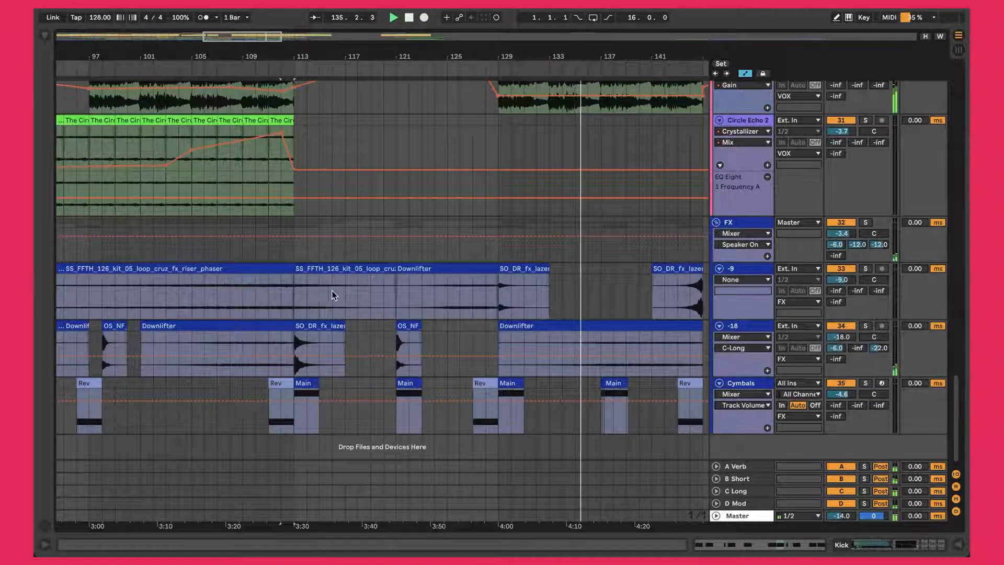
pyautogui.click(415, 327)
pyautogui.hscroll(8, 415, 328)
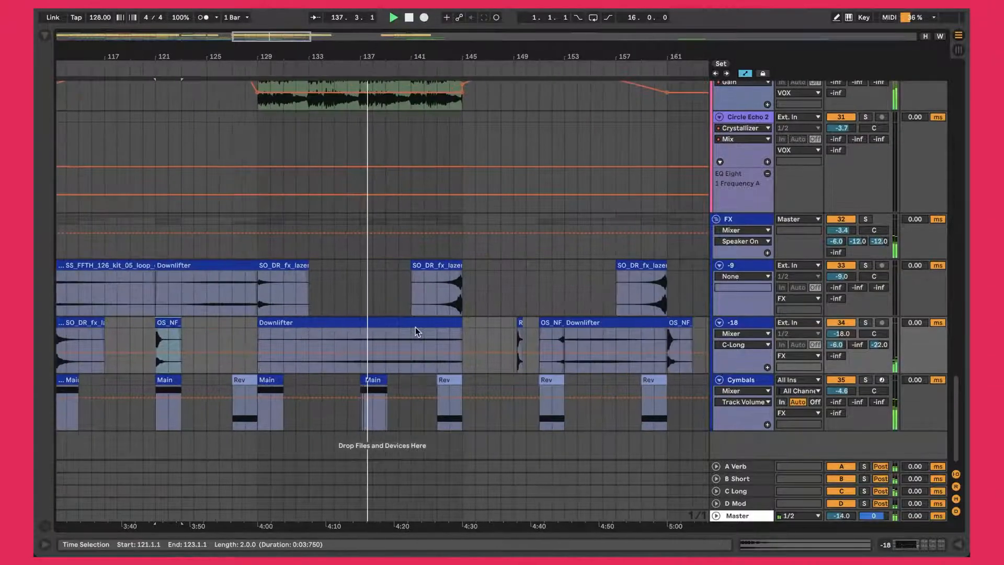
# Examine the second DROP's Wahhh, Ride, FILLS and shaker tracks from bar 121 onward.
pyautogui.scroll(15, 358, 296)
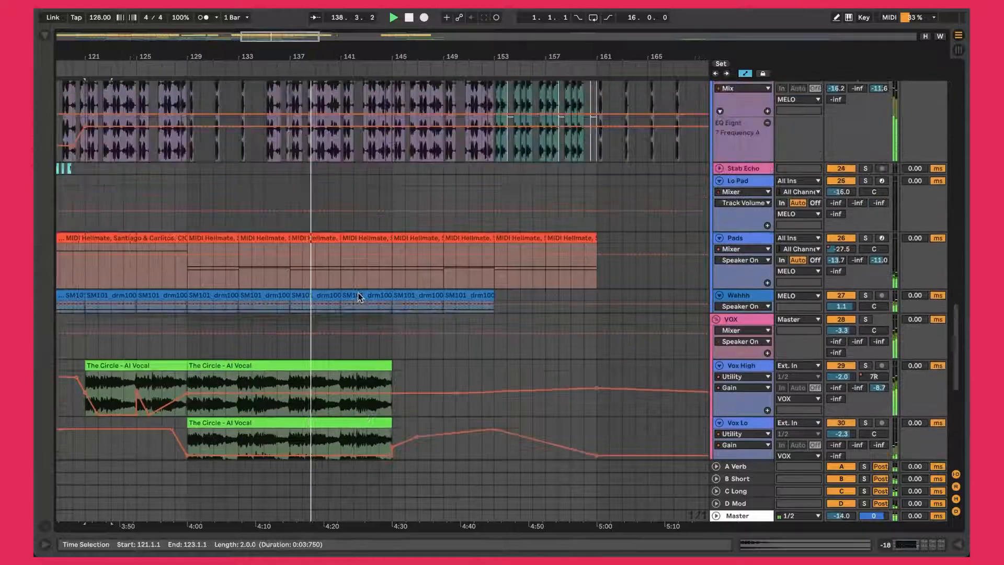
pyautogui.scroll(3, 358, 293)
pyautogui.hscroll(-3, 358, 293)
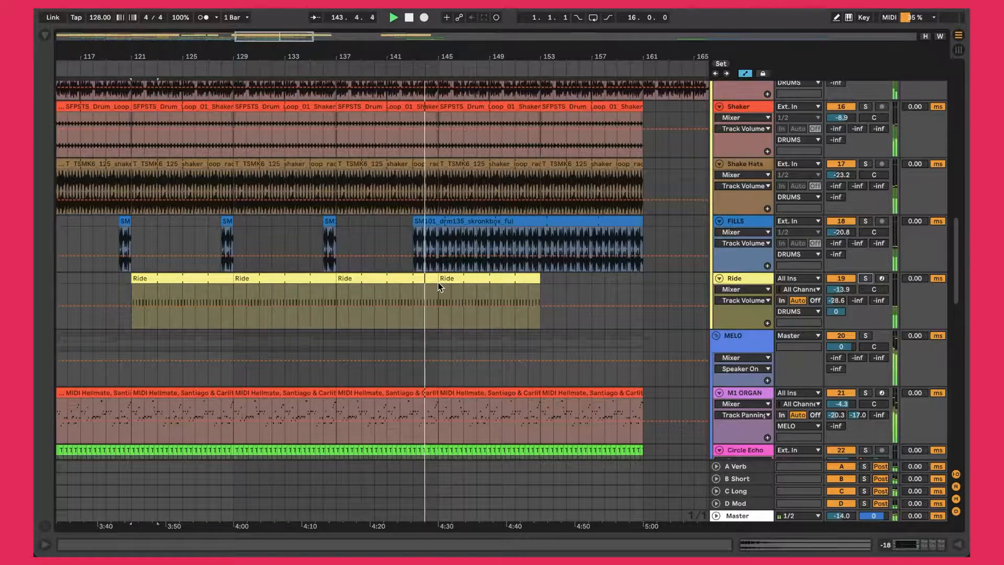
# Select the BUILD DOWN section clip at bars 145 to 161 and examine that section across drums, vocals, FX and melodic tracks.
pyautogui.scroll(10, 438, 285)
pyautogui.click(505, 85)
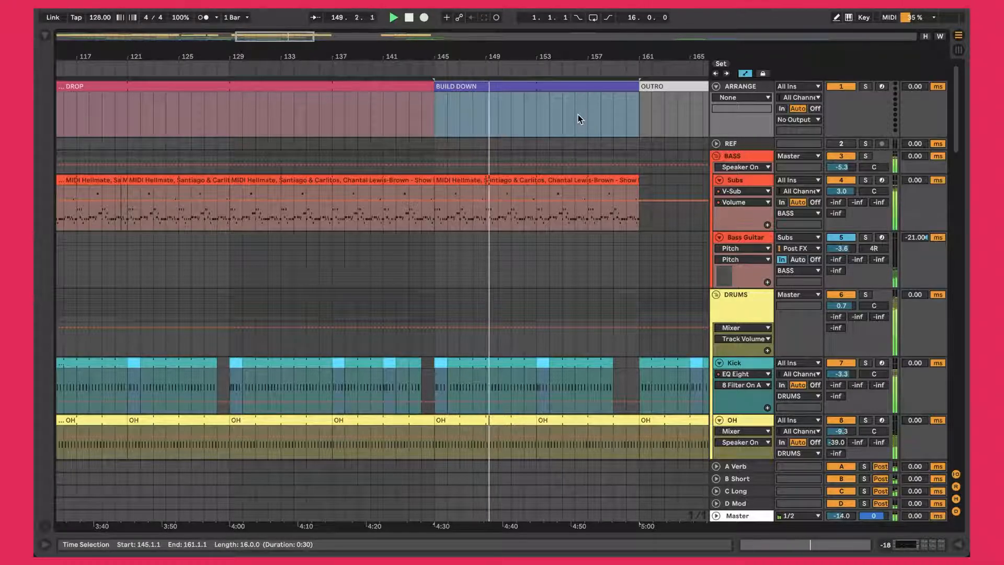
pyautogui.scroll(-15, 526, 244)
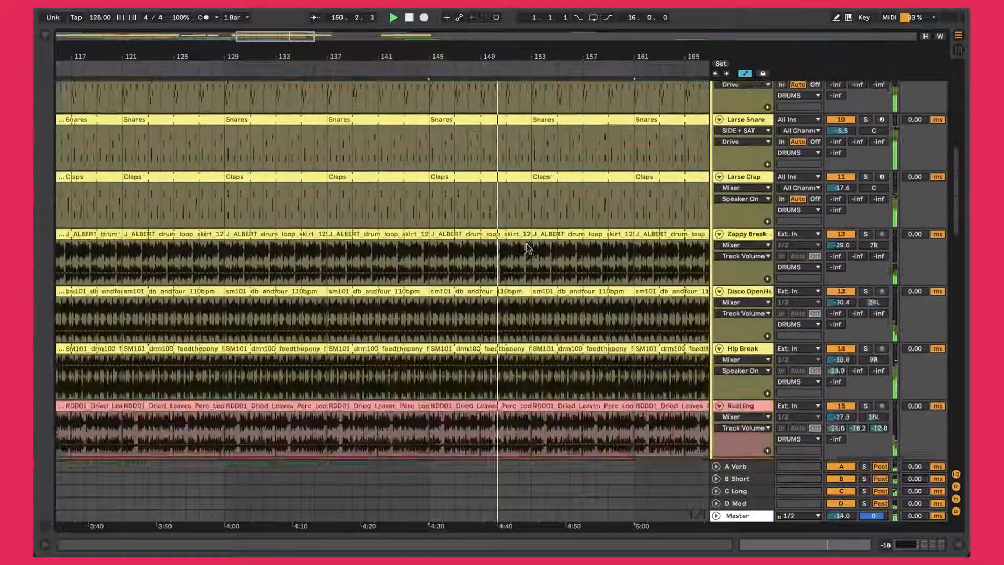
pyautogui.scroll(-20, 526, 247)
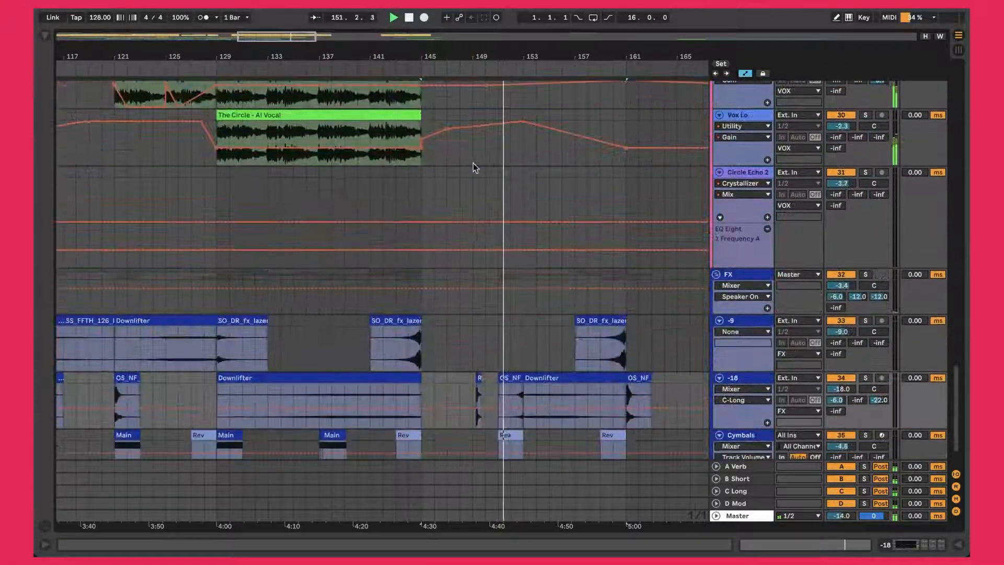
pyautogui.scroll(15, 504, 227)
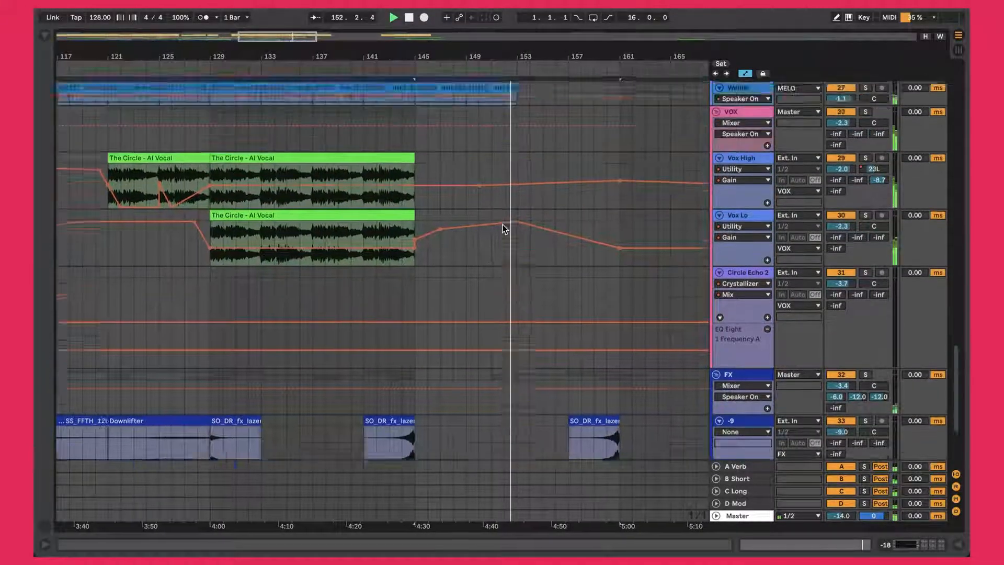
pyautogui.scroll(-5, 504, 228)
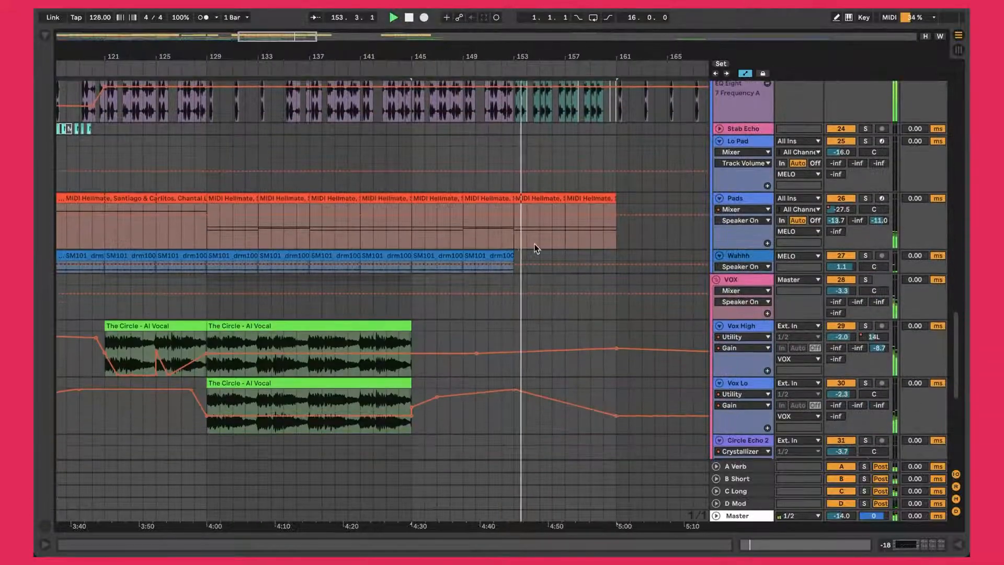
# Examine the end of the BUILD DOWN, up to bar 161, across the FILLS, Ride, Subs, Kick and shaker tracks.
pyautogui.scroll(15, 566, 218)
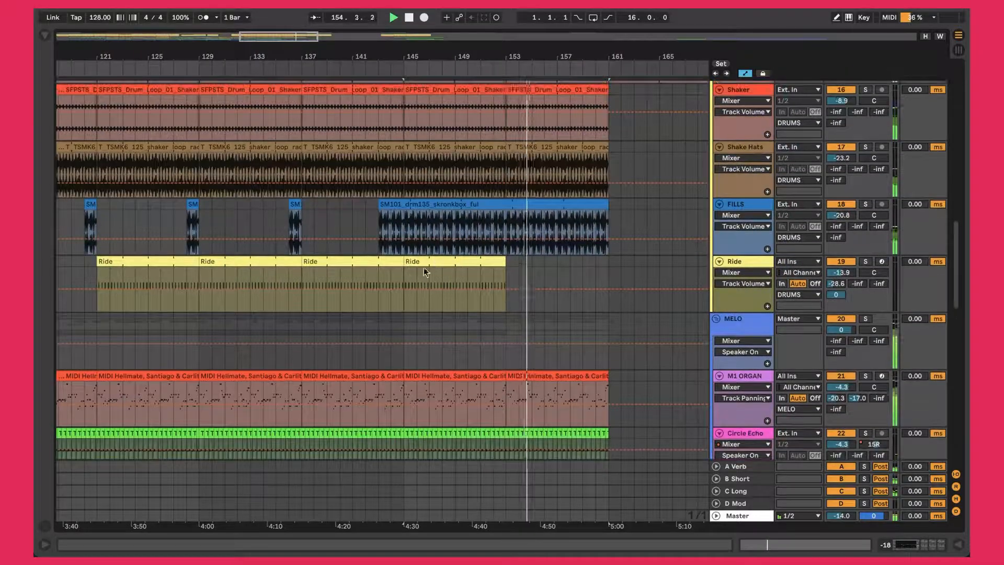
pyautogui.scroll(20, 541, 265)
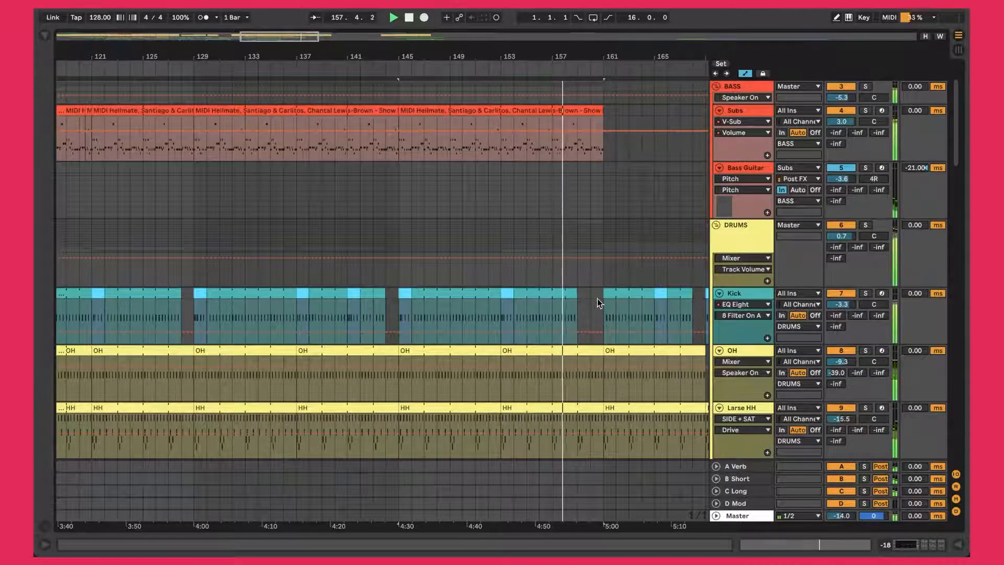
pyautogui.scroll(1, 579, 295)
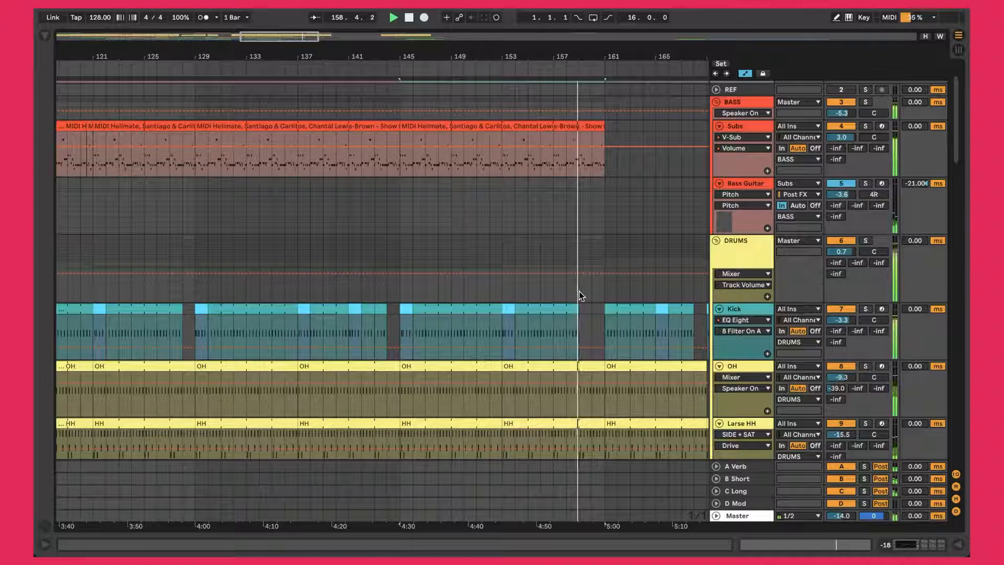
pyautogui.scroll(-10, 579, 291)
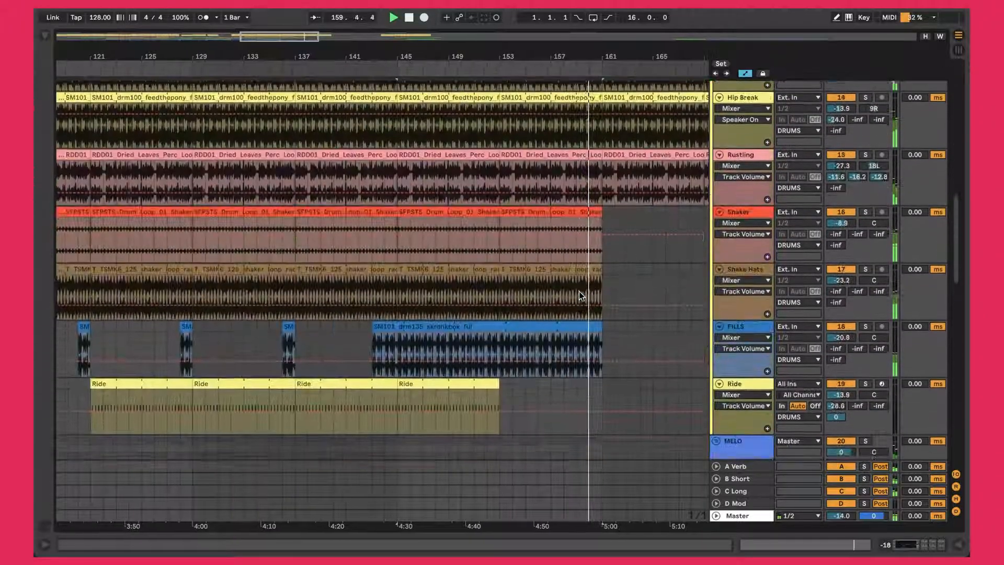
pyautogui.scroll(-7, 579, 291)
# Select the OUTRO section clip at bars 161 to 177 and examine that section across the bass, drum and melodic tracks, including the Stabs.
pyautogui.hscroll(4, 581, 293)
pyautogui.scroll(15, 462, 210)
pyautogui.scroll(5, 462, 212)
pyautogui.click(511, 102)
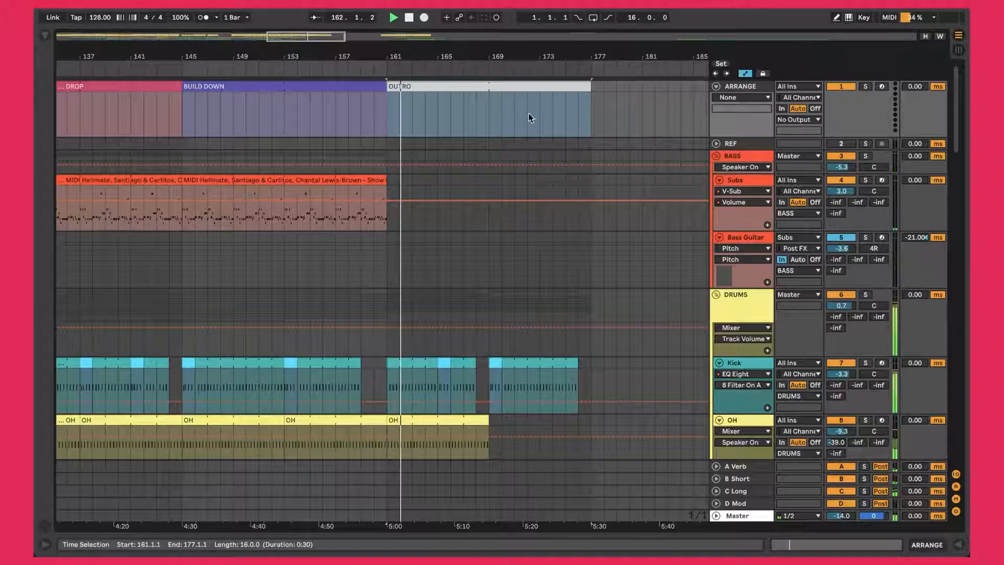
pyautogui.scroll(-8, 466, 240)
pyautogui.click(465, 241)
pyautogui.scroll(-1, 465, 246)
pyautogui.scroll(-8, 467, 346)
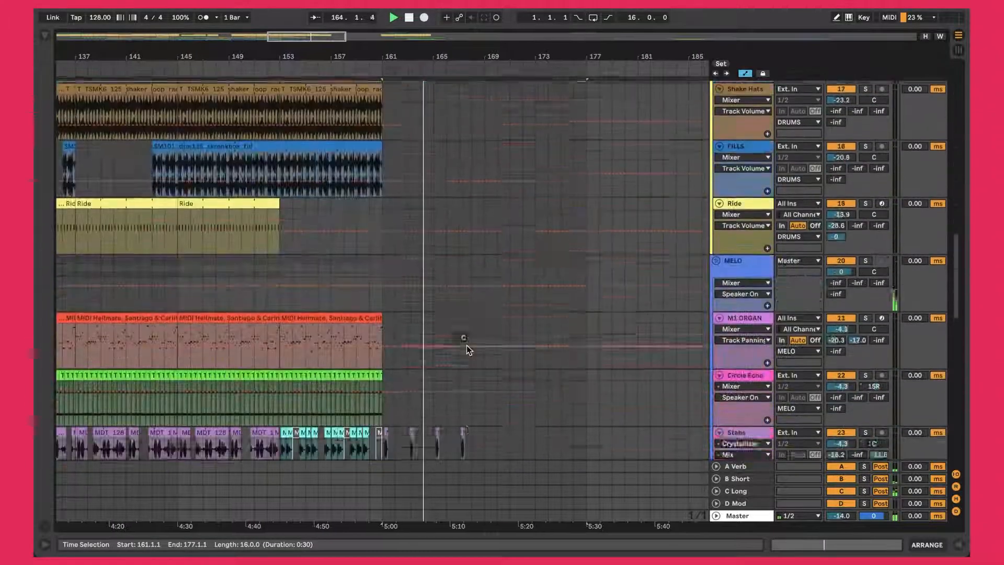
pyautogui.scroll(-2, 466, 345)
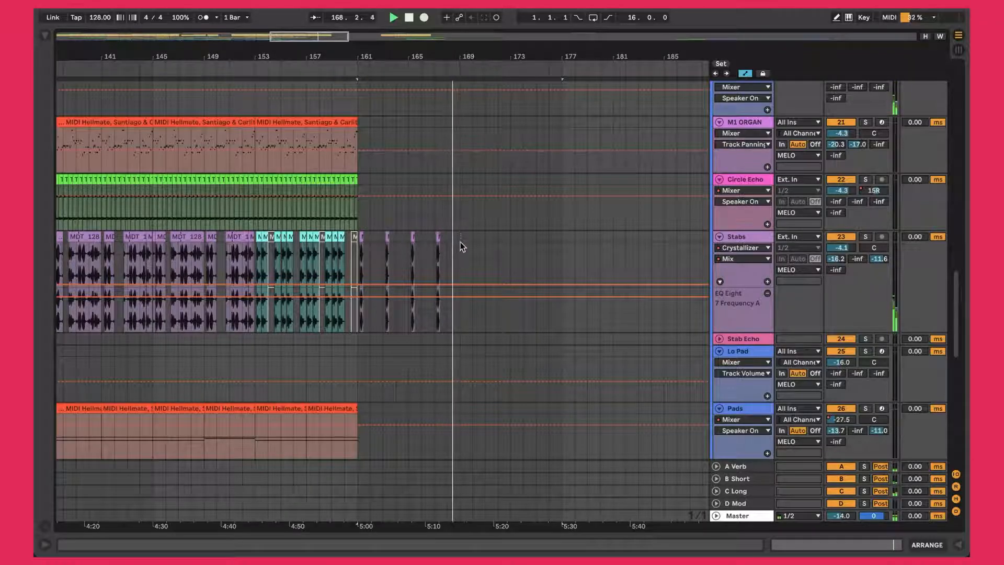
pyautogui.scroll(20, 522, 249)
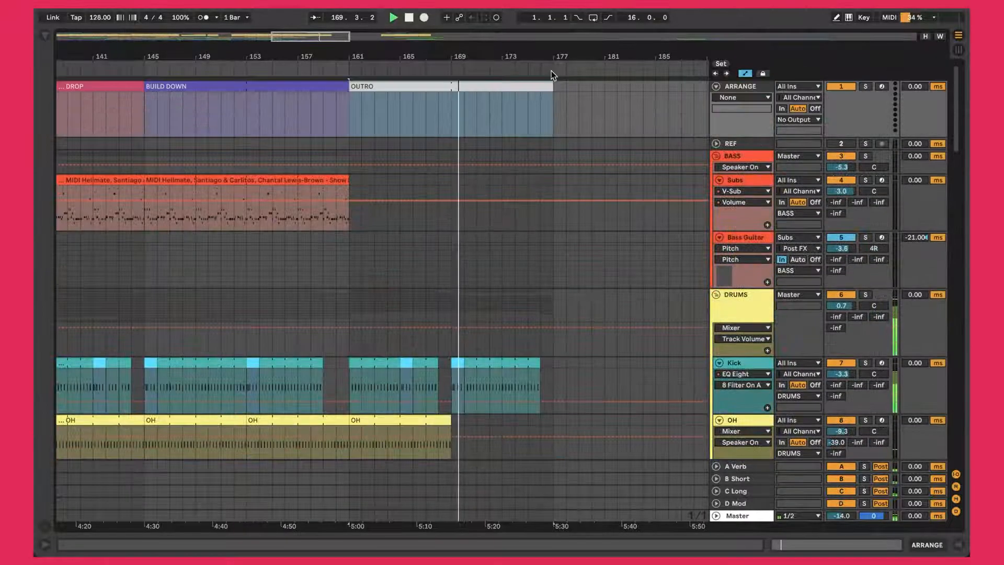
# Select bars 170 to 176 on the Kick track, inspect its EQ Eight and device chain, and check the OUTRO's closing Shaker clip.
pyautogui.scroll(-5, 497, 262)
pyautogui.scroll(3, 470, 186)
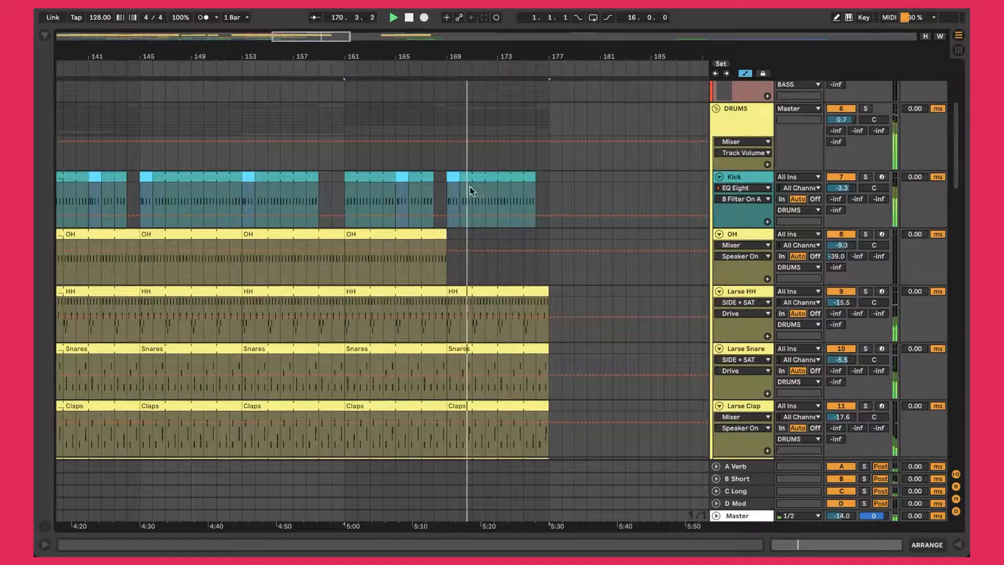
pyautogui.click(470, 187)
pyautogui.doubleClick(767, 177)
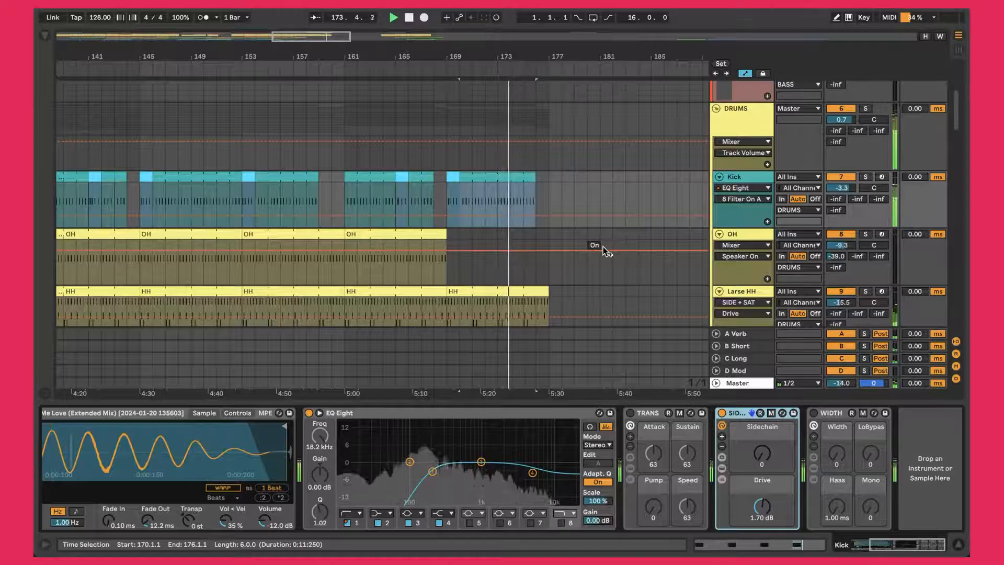
pyautogui.press('super+alt+l')
pyautogui.scroll(-10, 604, 246)
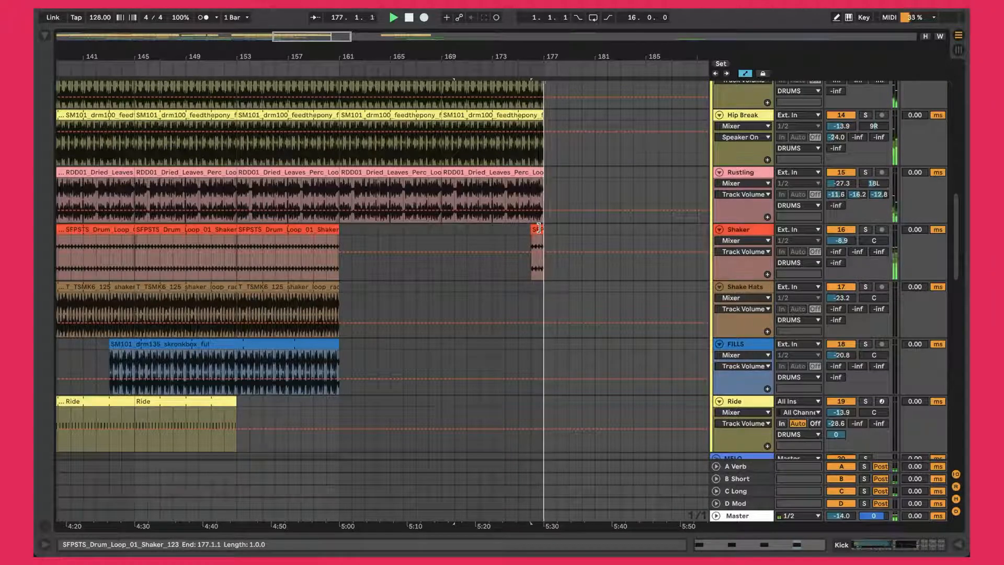
# Show the whole arrangement and narrow the view to the complete track from the first INTRO at bar 1 through the OUTRO.
pyautogui.press('w')
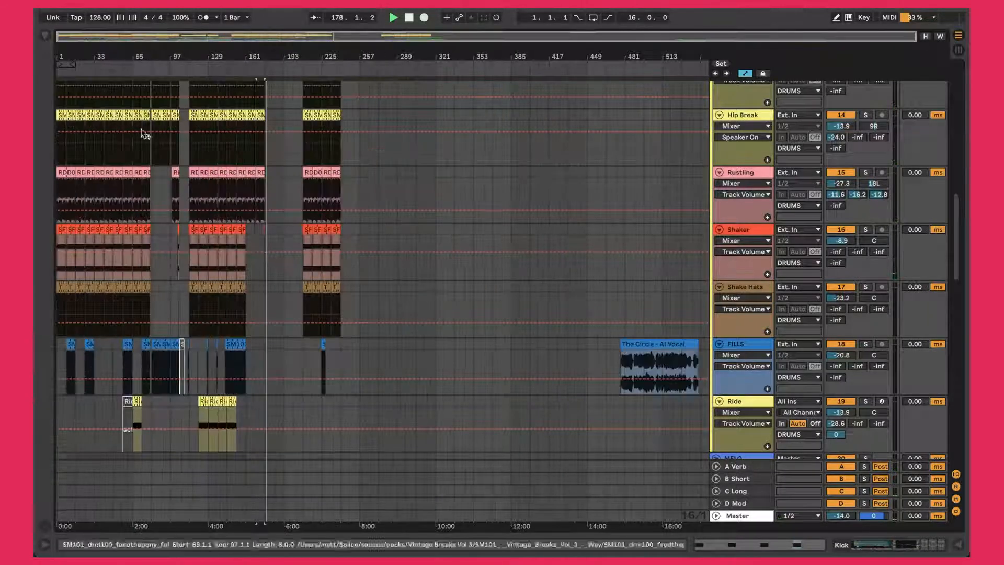
pyautogui.scroll(15, 126, 143)
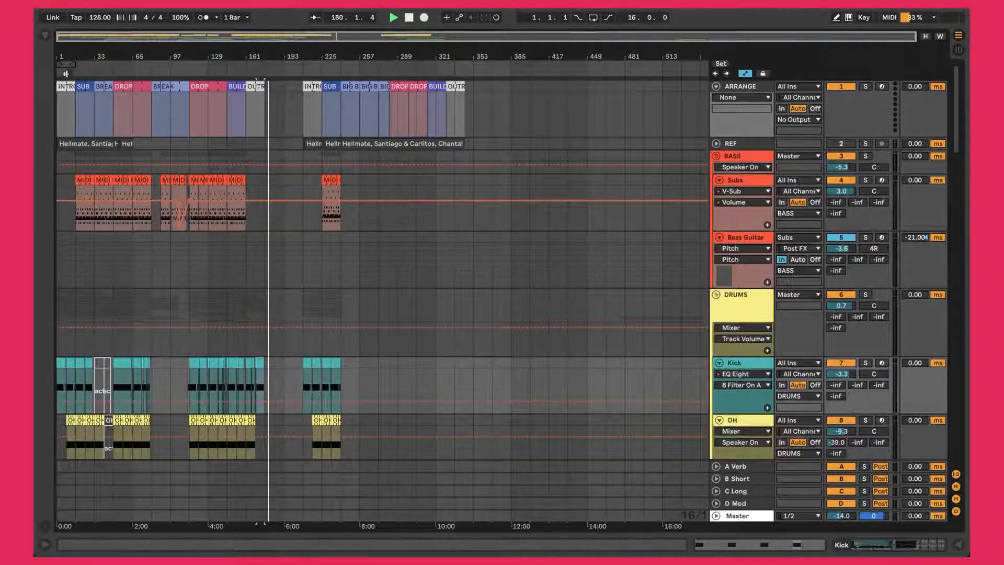
pyautogui.moveTo(64, 56)
pyautogui.mouseDown()
pyautogui.moveTo(63, 105)
pyautogui.moveTo(58, 53)
pyautogui.mouseUp()
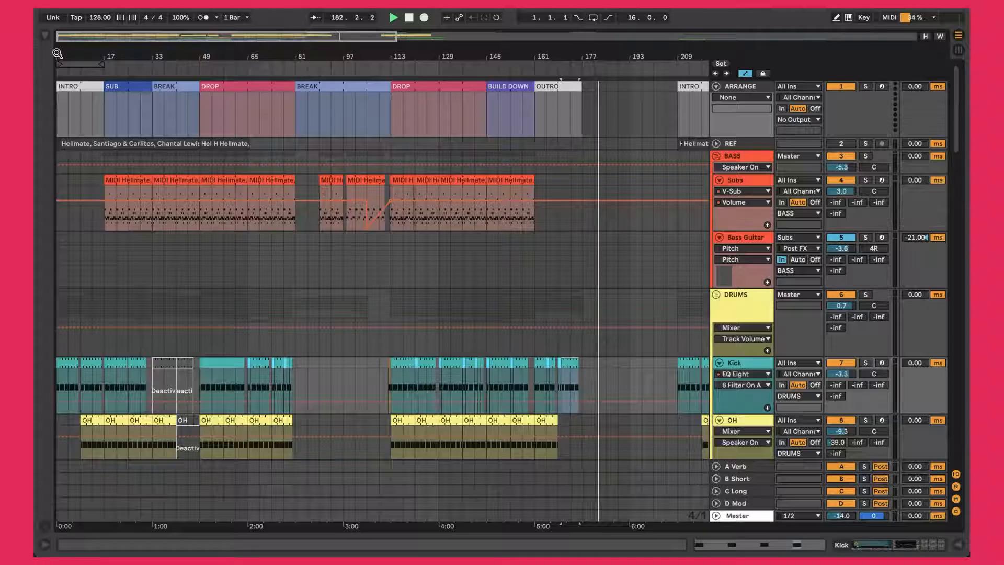
pyautogui.moveTo(369, 205)
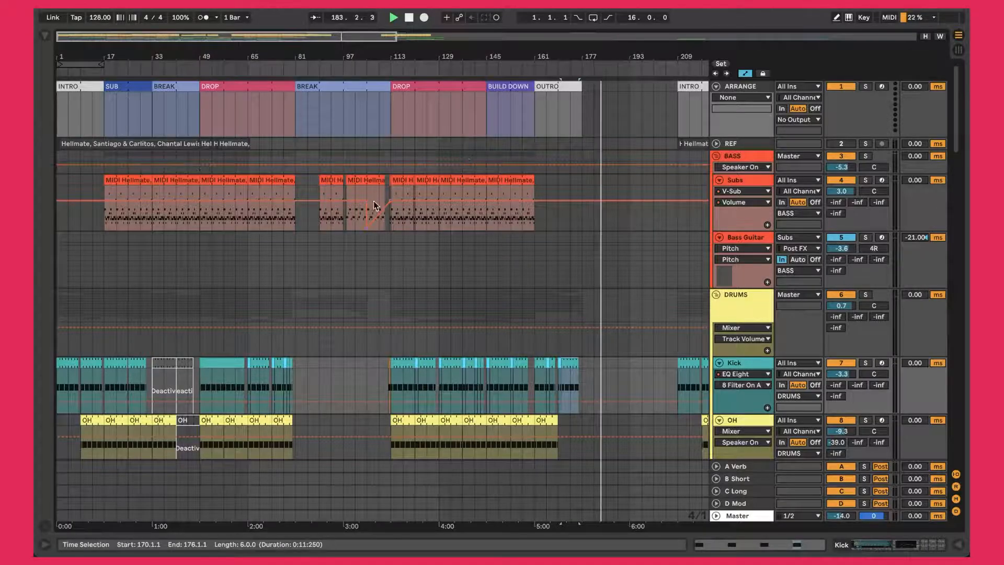